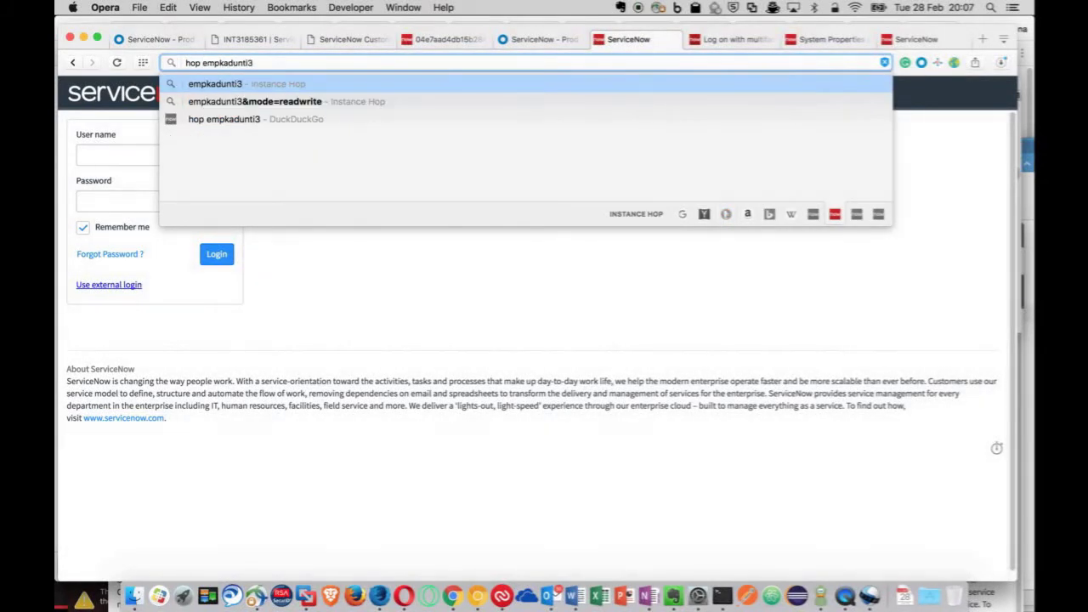
Open the ServiceNow instance in read-write mode through the Instance Hop suggestion.
key("Return")
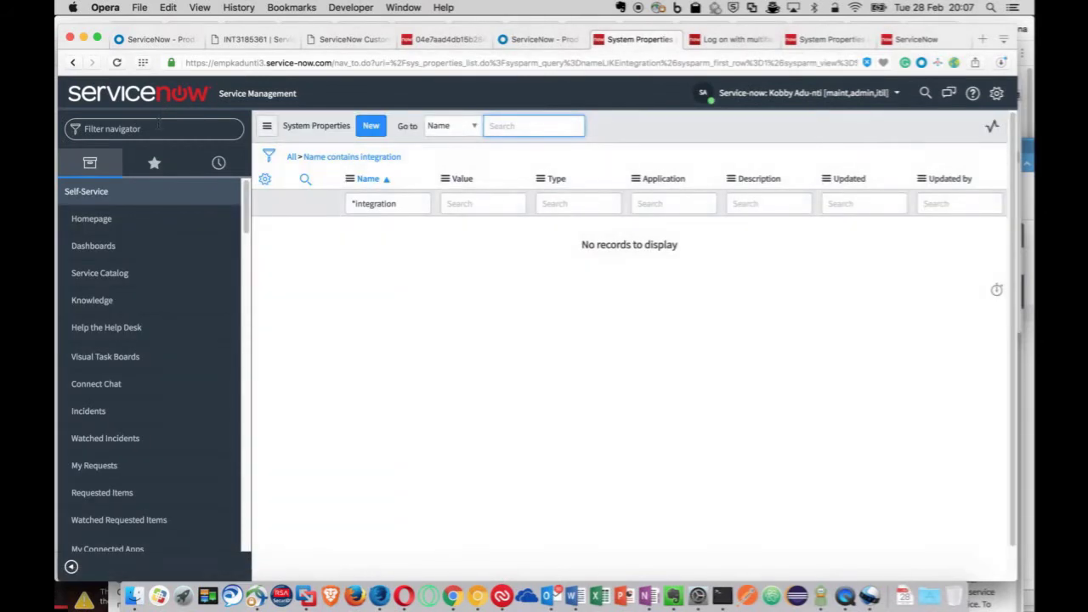
Open System Plugins and filter the Name column by *integration.
type("pl")
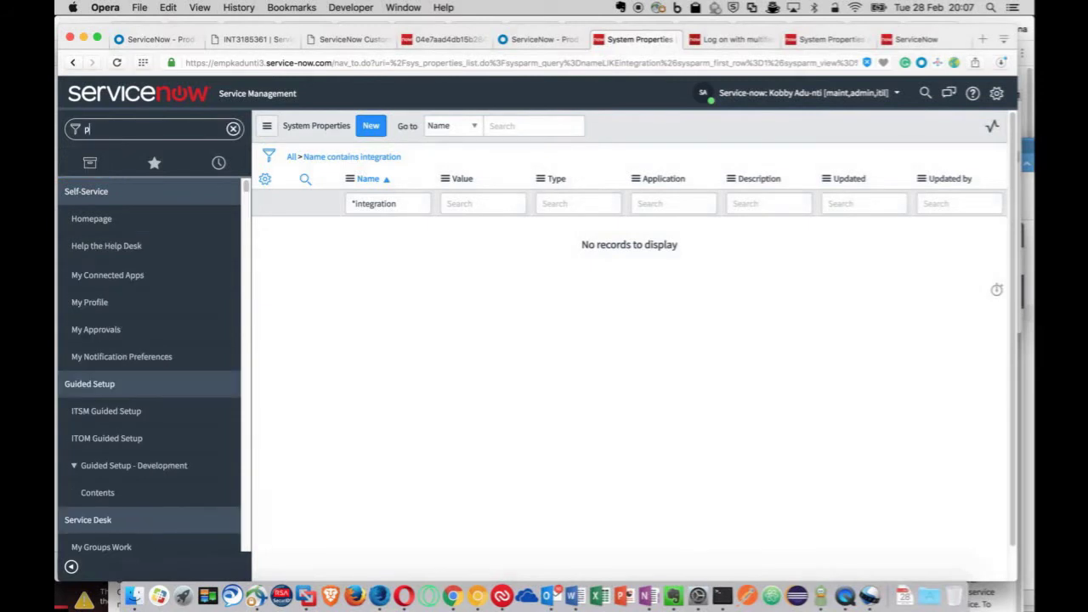
type("ugin")
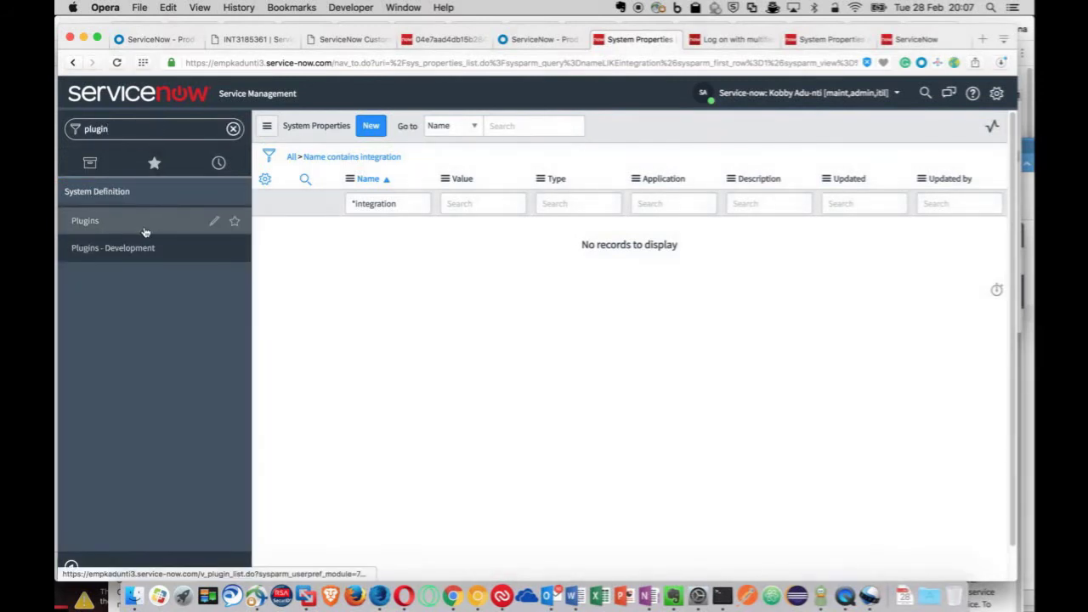
left_click(146, 230)
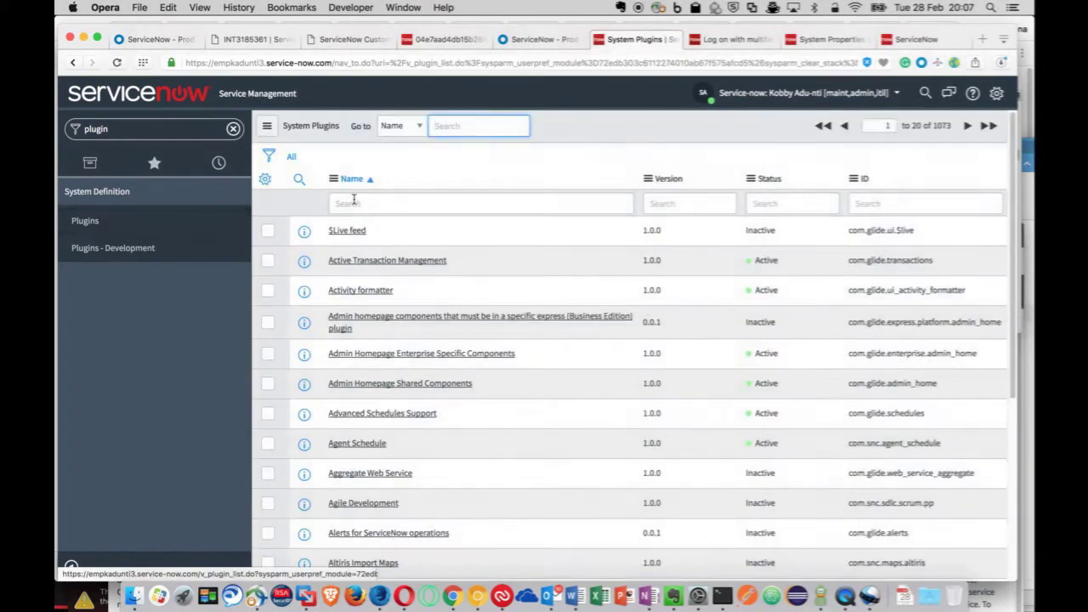
left_click(353, 200)
type("*")
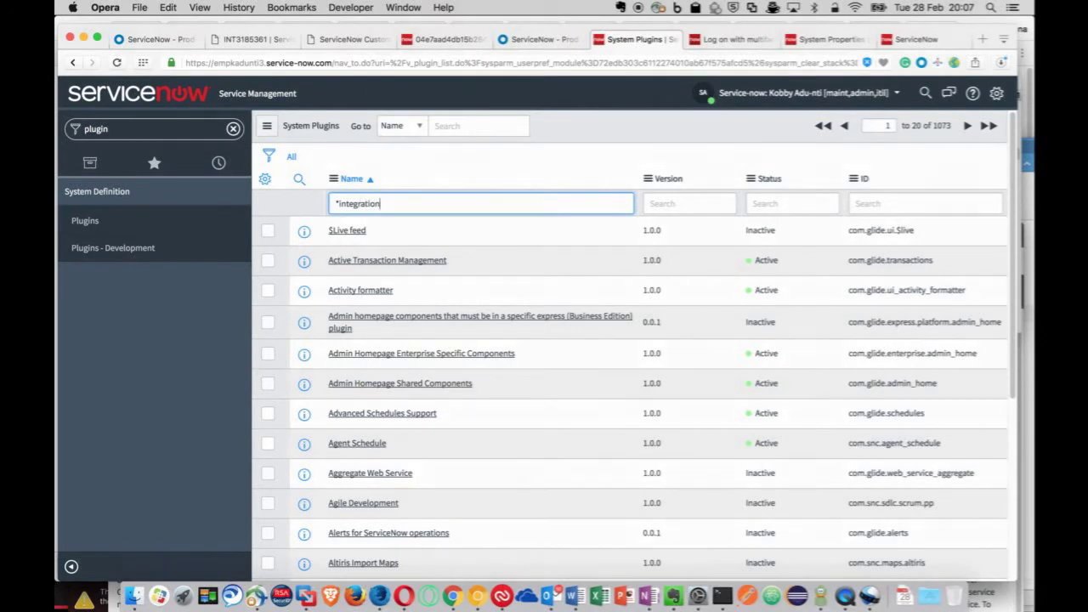
key("Return")
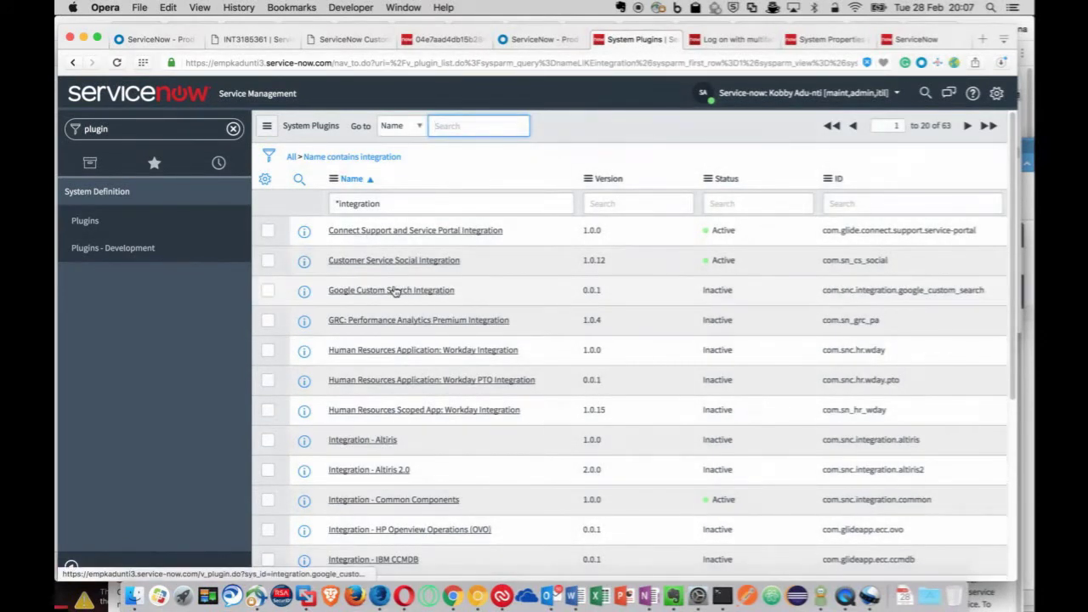
Page to records 21–40 of the 63 integration plugins.
scroll(395, 292, "down", 5)
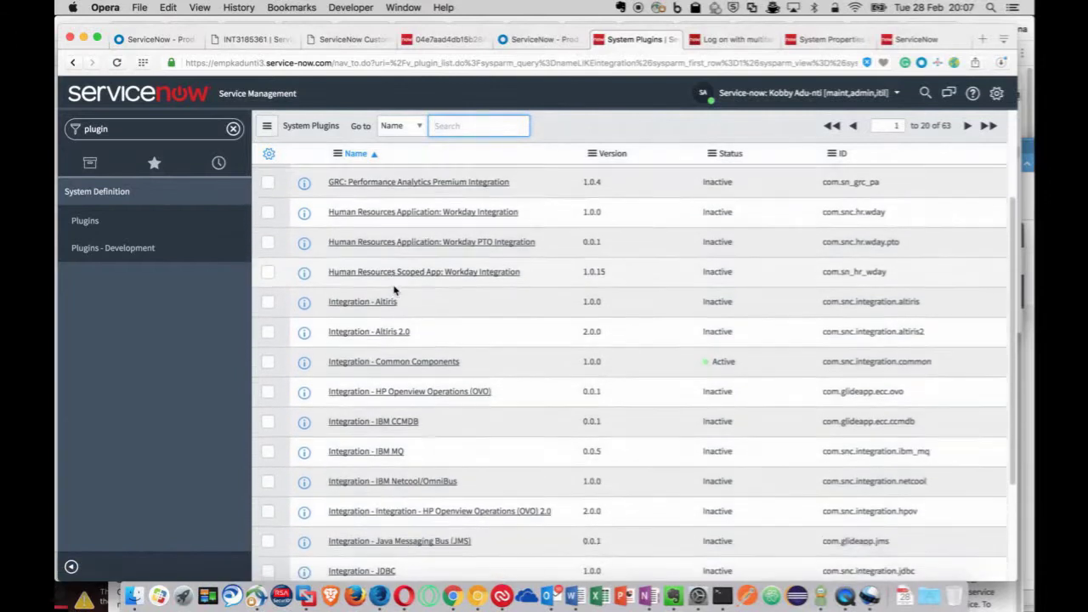
scroll(393, 291, "down", 5)
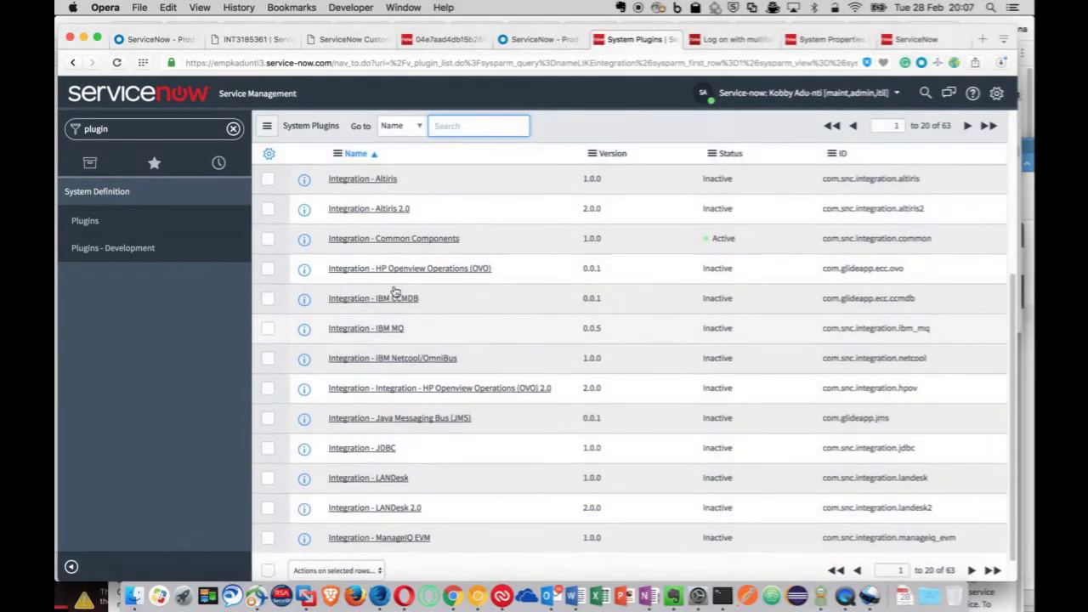
scroll(395, 291, "up", 6)
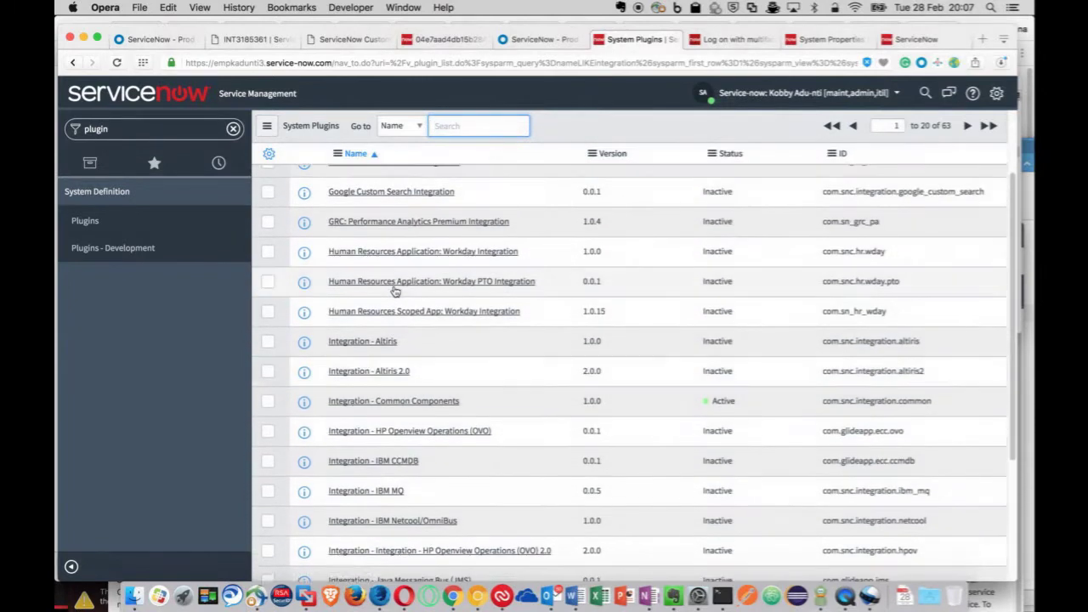
scroll(395, 292, "up", 5)
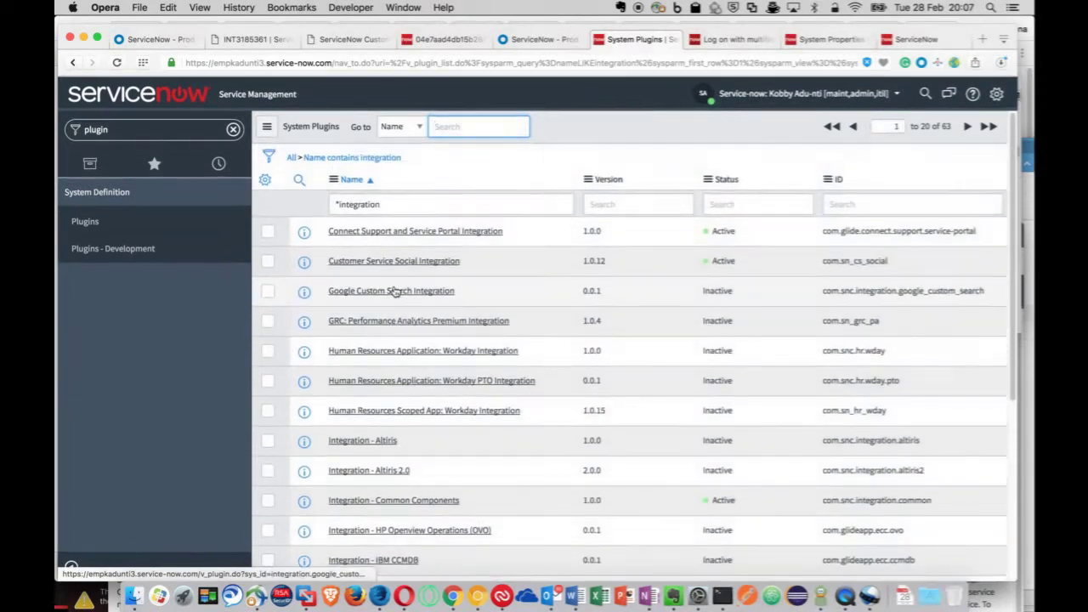
scroll(395, 292, "down", 10)
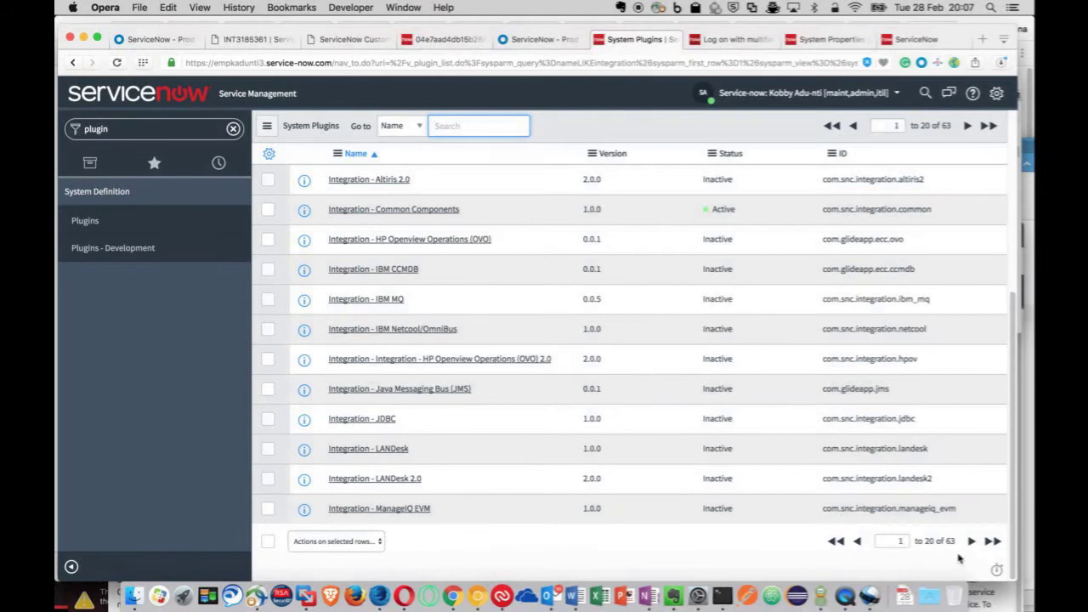
left_click(970, 541)
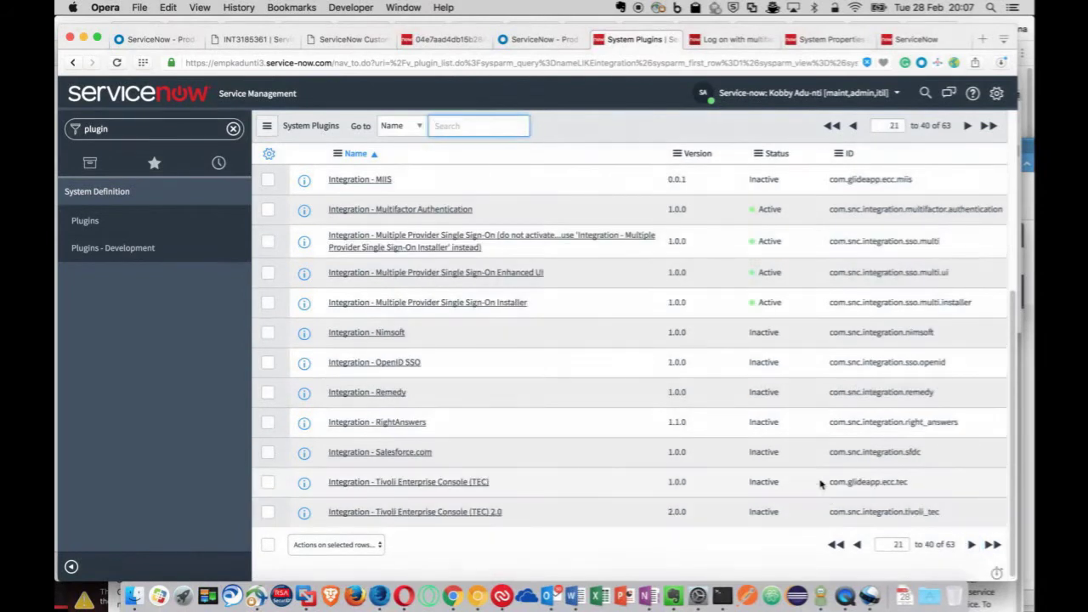
Activate the Multiple Provider Single Sign-On Enhanced UI plugin and return to the full plugin list.
left_click(507, 277)
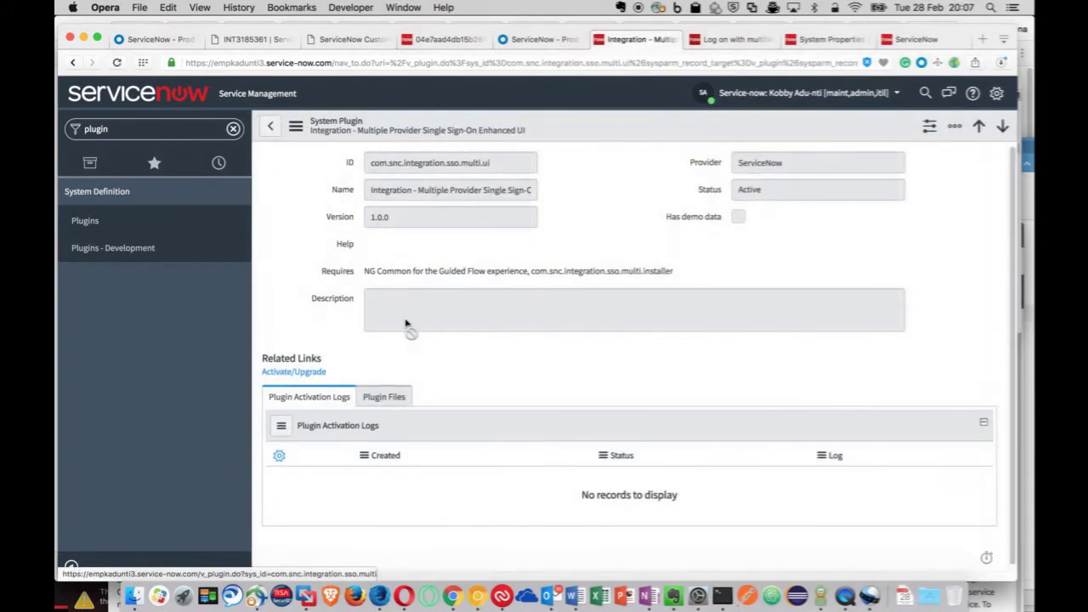
left_click(321, 373)
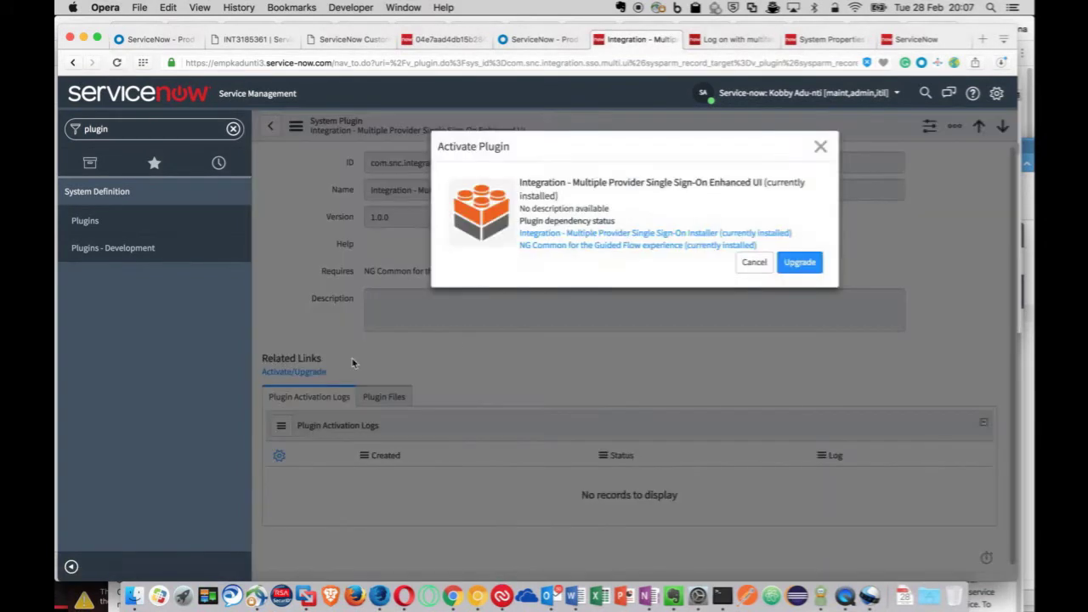
left_click(803, 263)
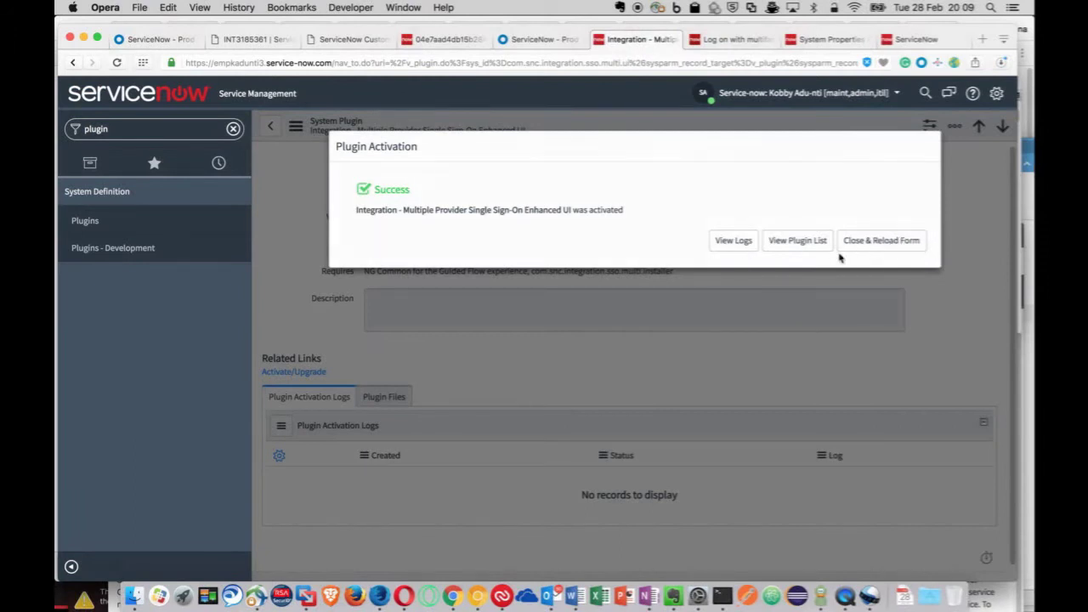
left_click(811, 244)
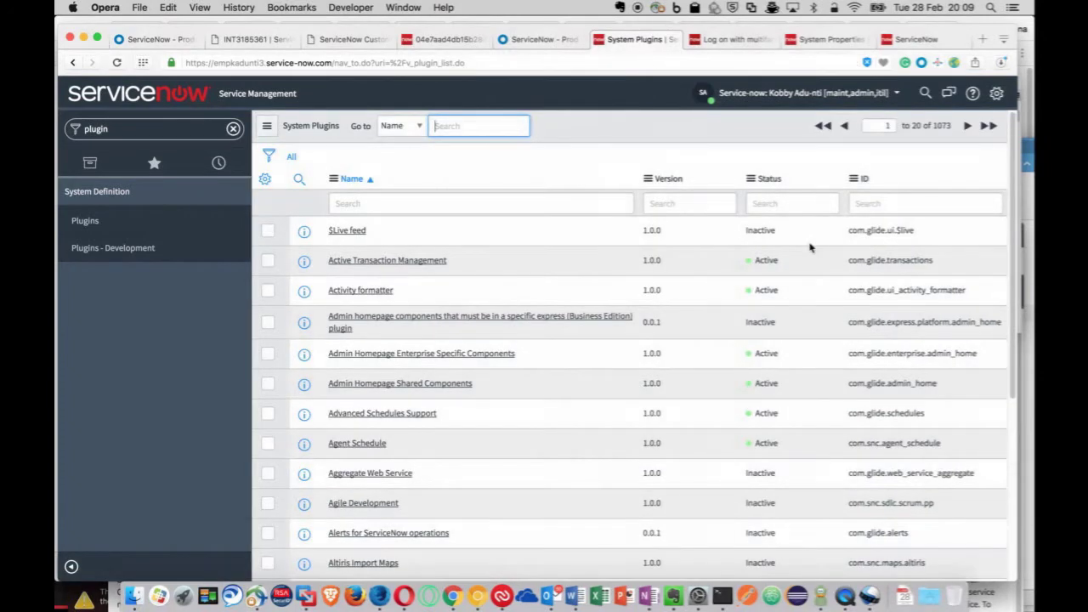
Re-filter the plugin list to names matching *integration.
scroll(737, 252, "down", 5)
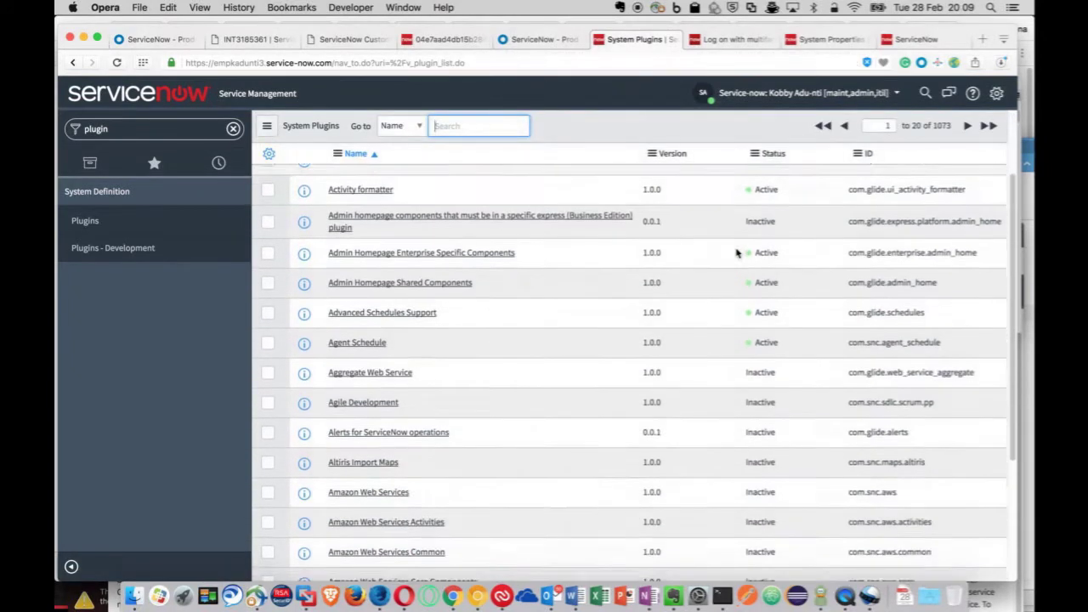
scroll(814, 414, "up", 5)
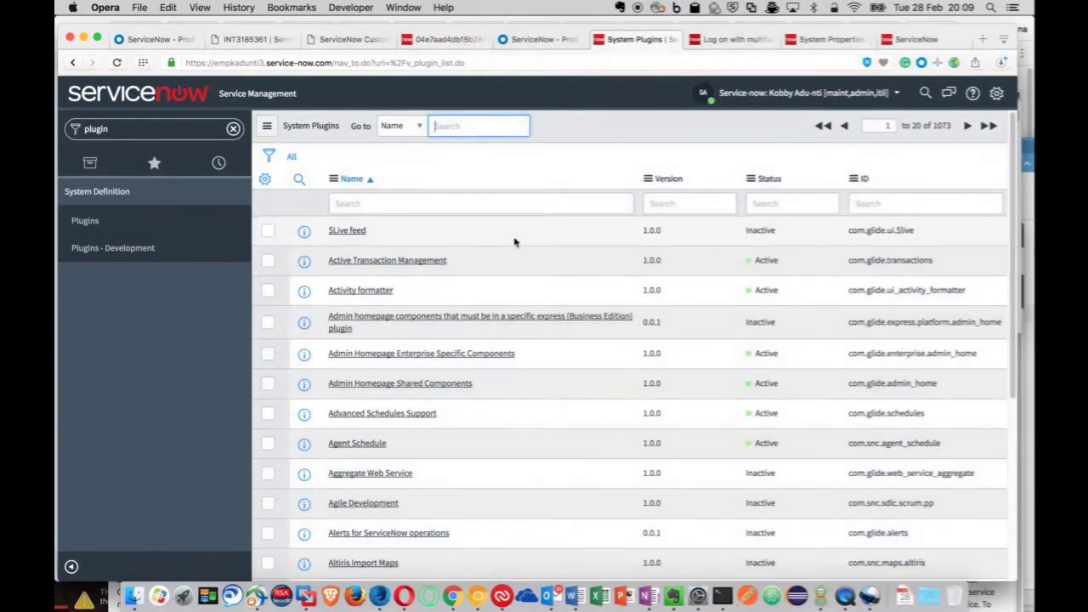
left_click(501, 204)
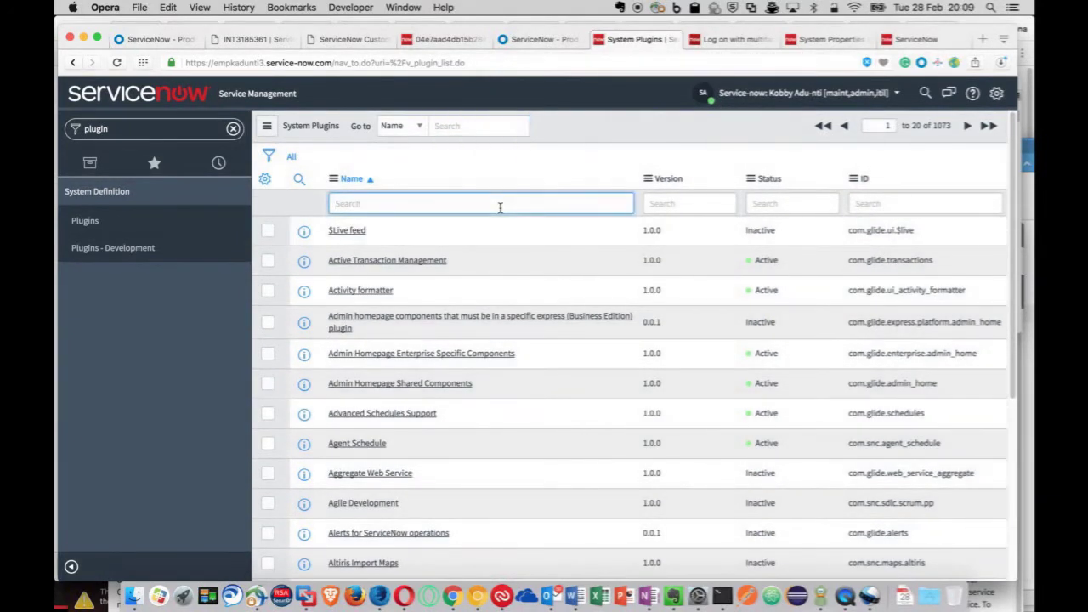
type("*")
key("Return")
scroll(625, 304, "down", 5)
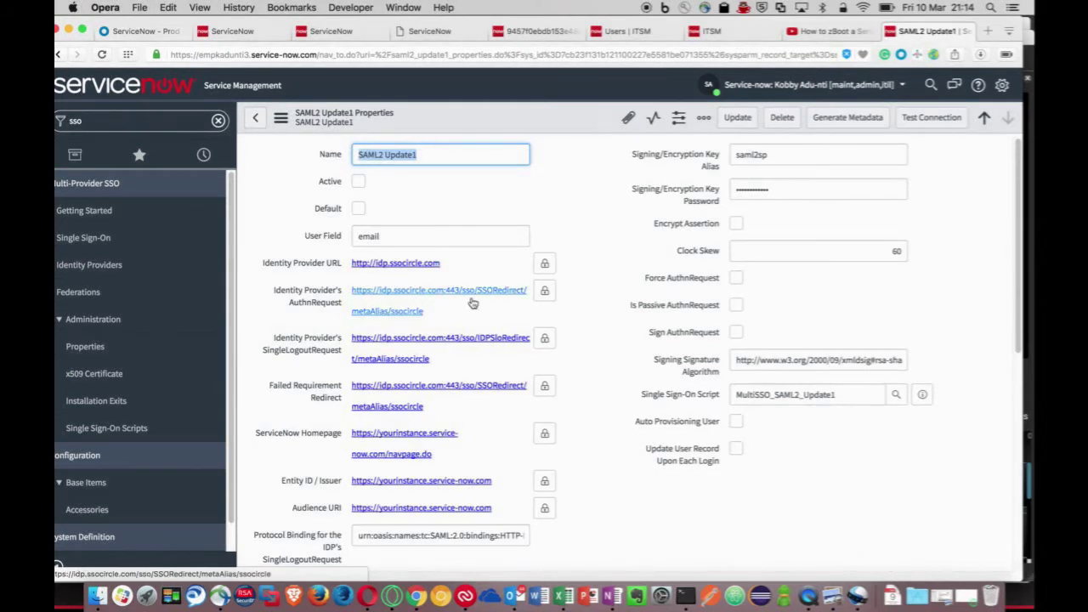
Replace the placeholder in the ServiceNow Homepage URL with the instance name empkadunti3.
scroll(472, 303, "down", 2)
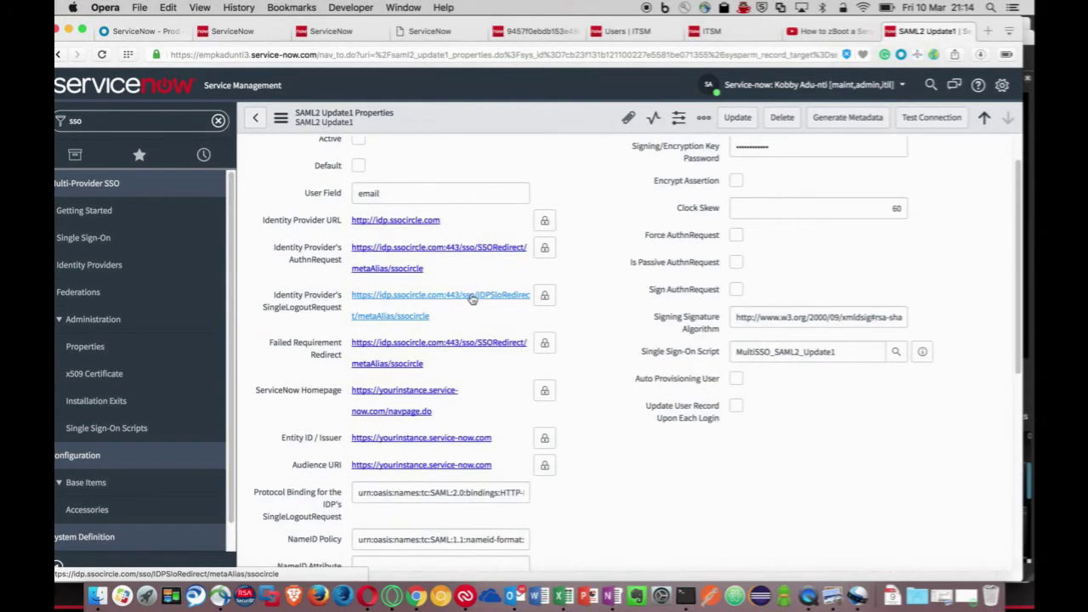
scroll(472, 297, "down", 2)
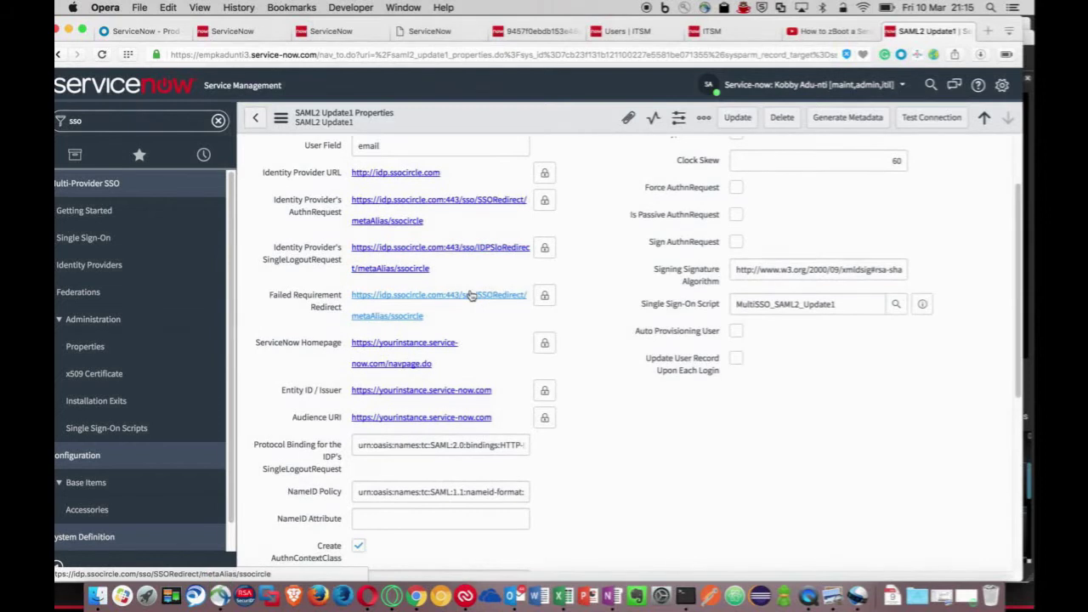
scroll(470, 295, "down", 2)
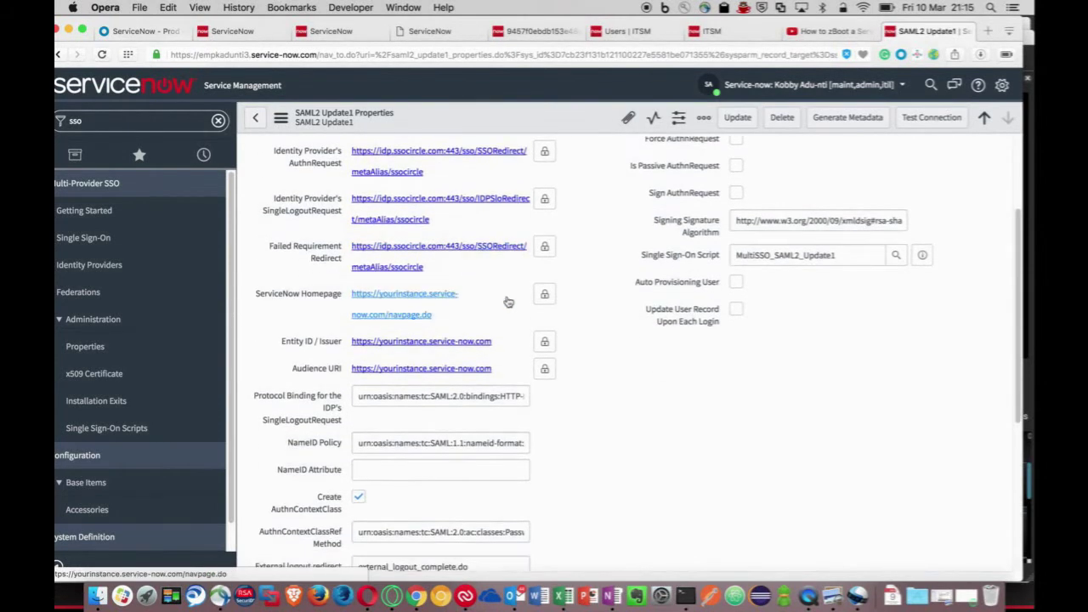
left_click(543, 294)
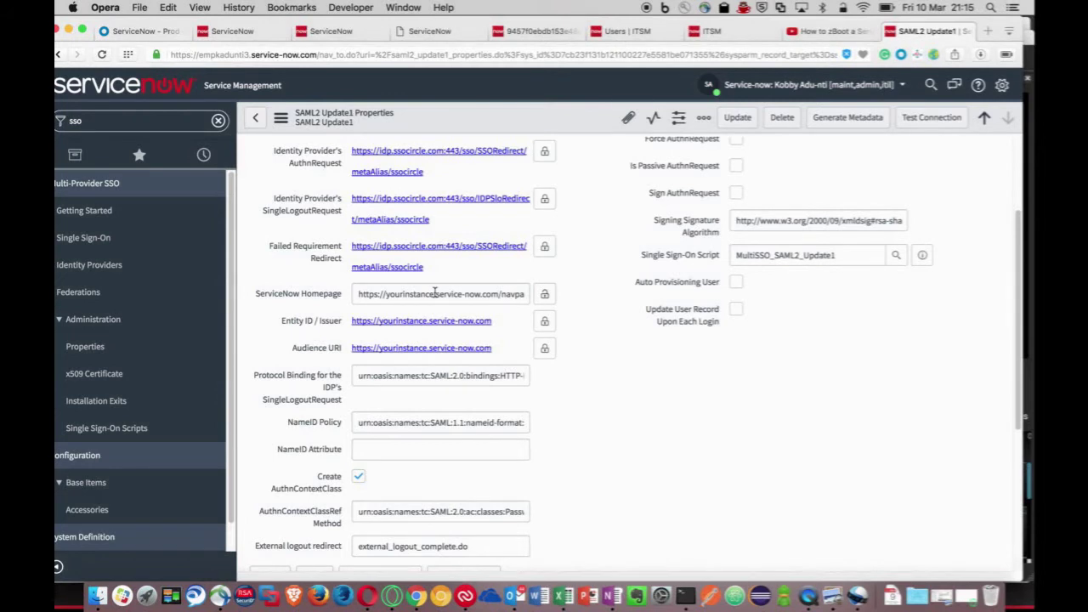
left_click_drag(436, 293, 391, 294)
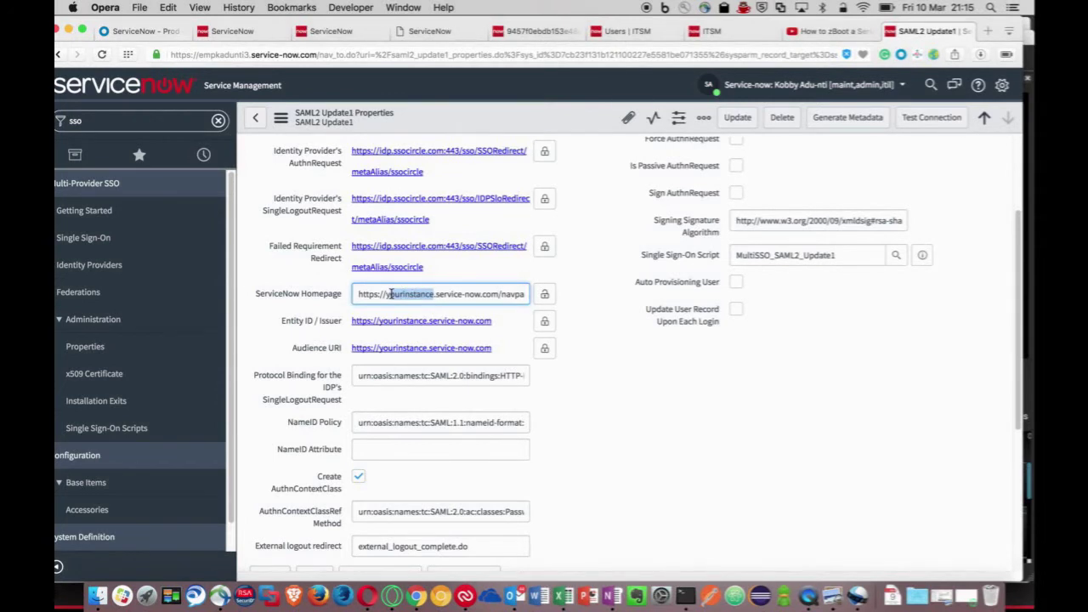
type("em")
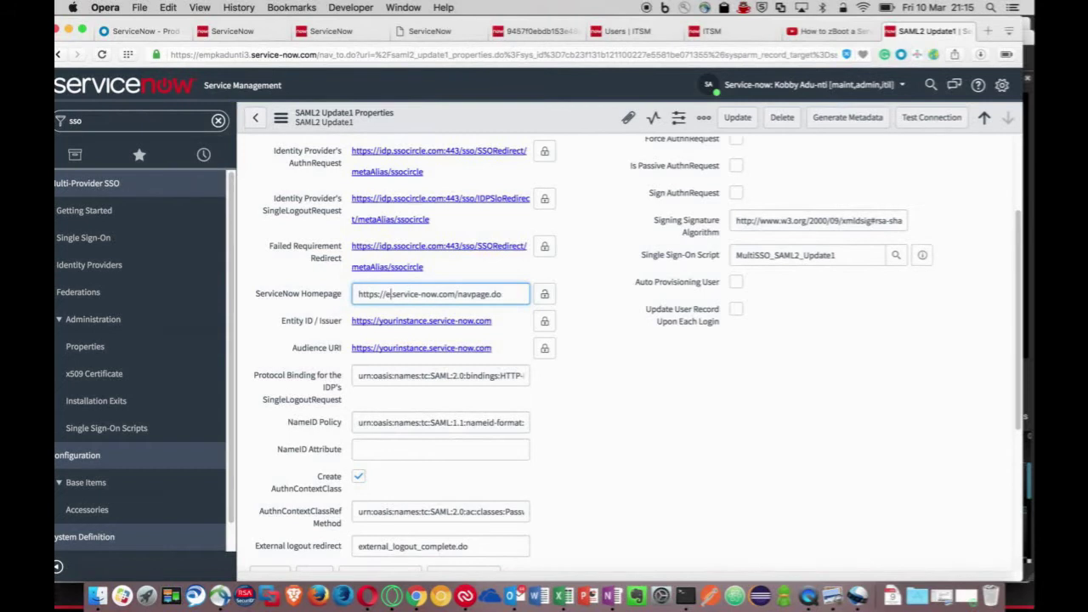
type("pkadu")
type("nti")
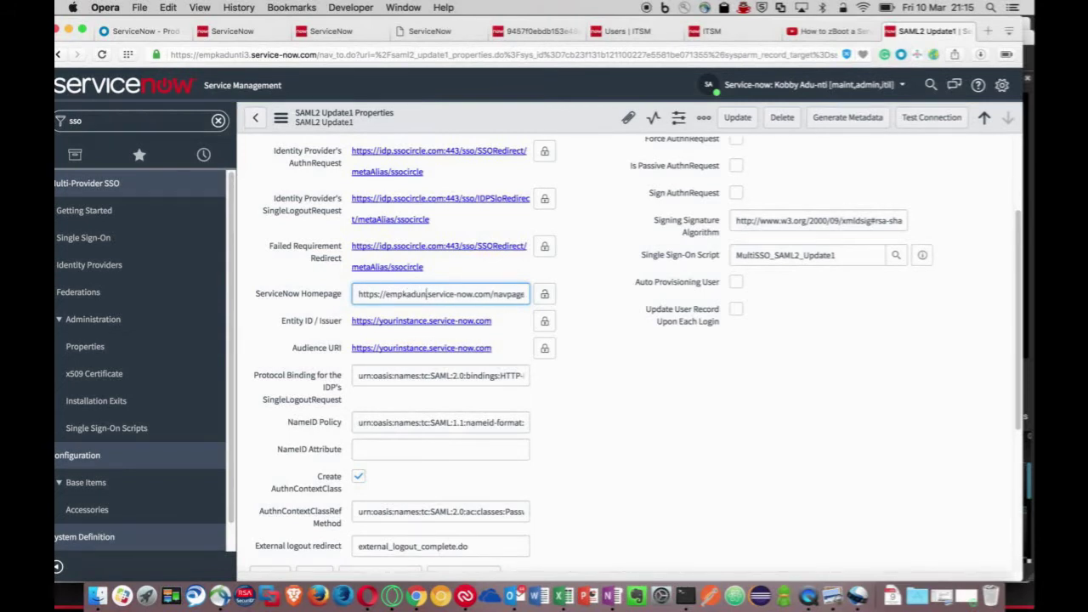
type("3.")
double_click(431, 294)
key("super+c")
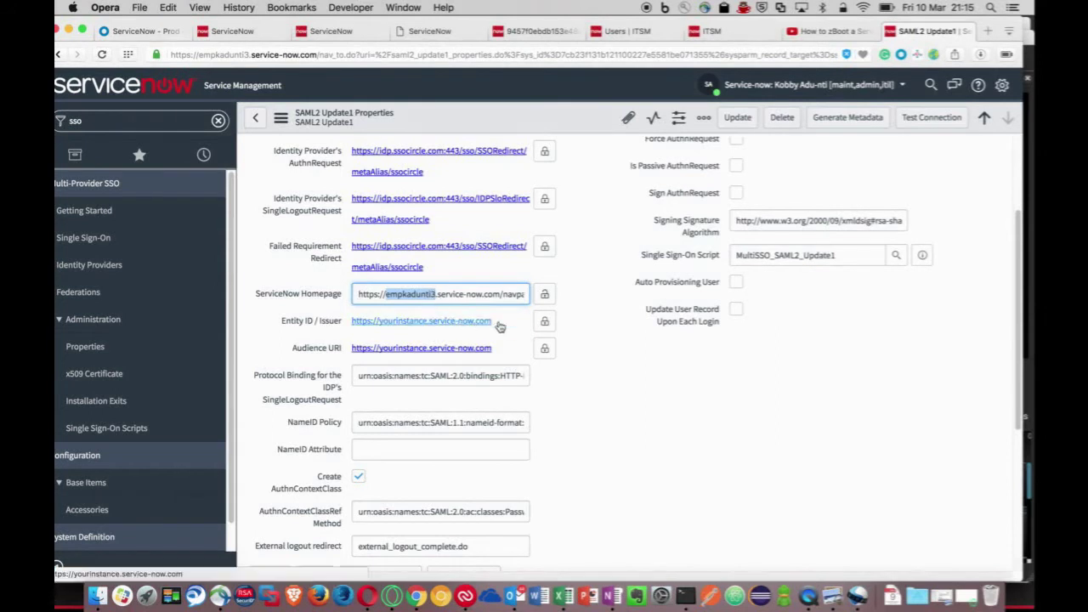
Paste the instance name over 'yourinstance' in Entity ID and Audience URI, then lock all three fields.
left_click(546, 323)
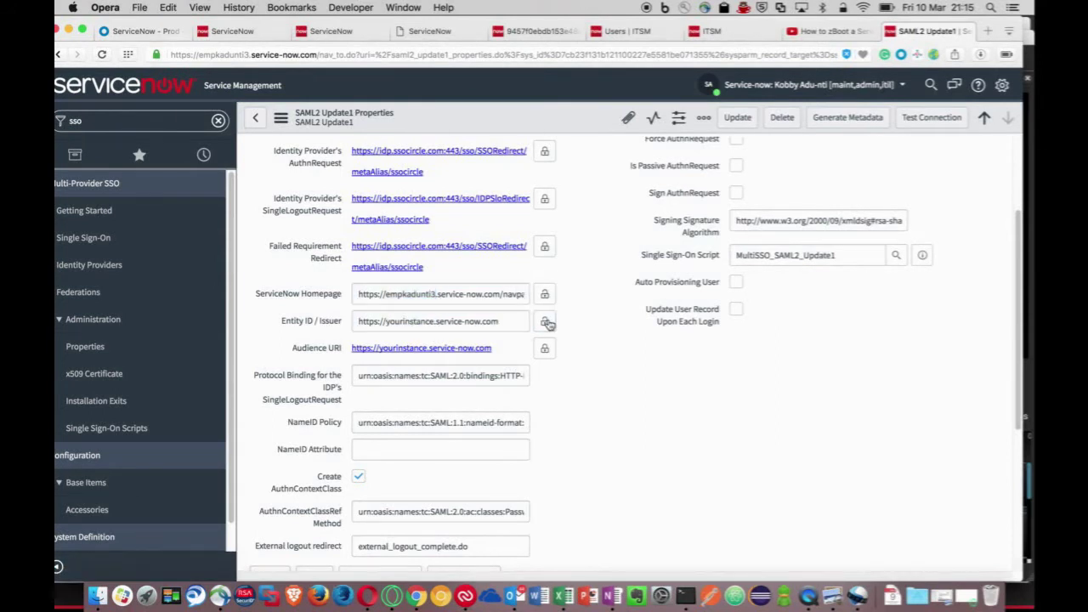
double_click(409, 321)
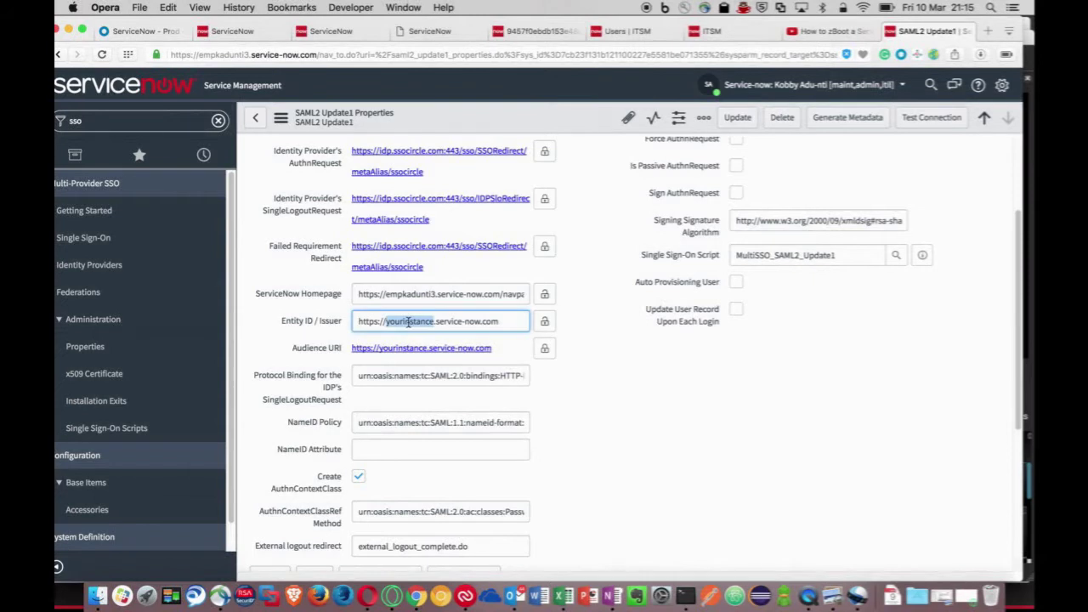
key("super+v")
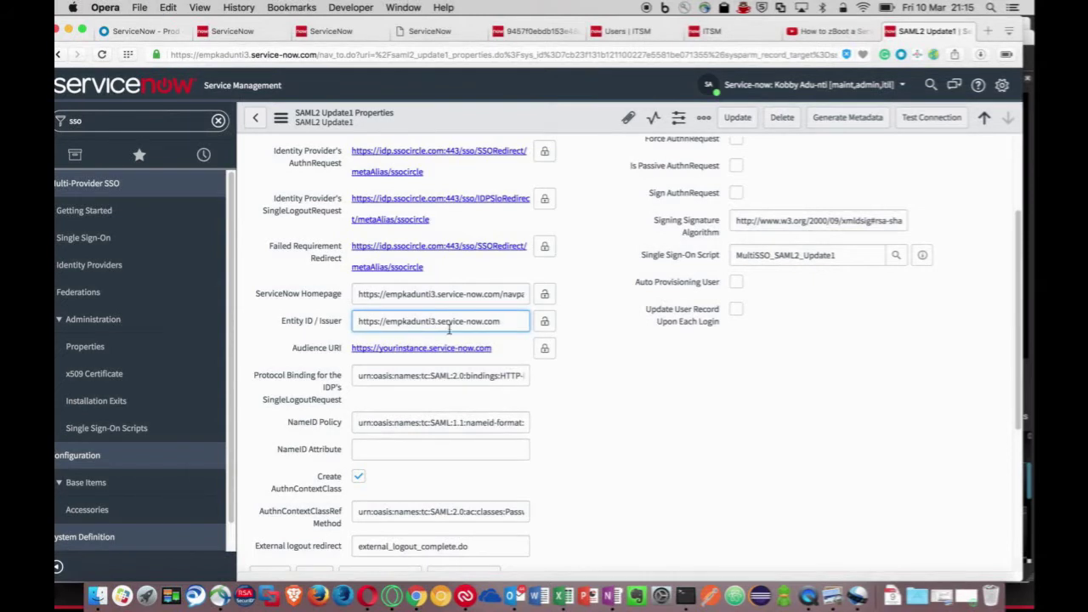
left_click(545, 349)
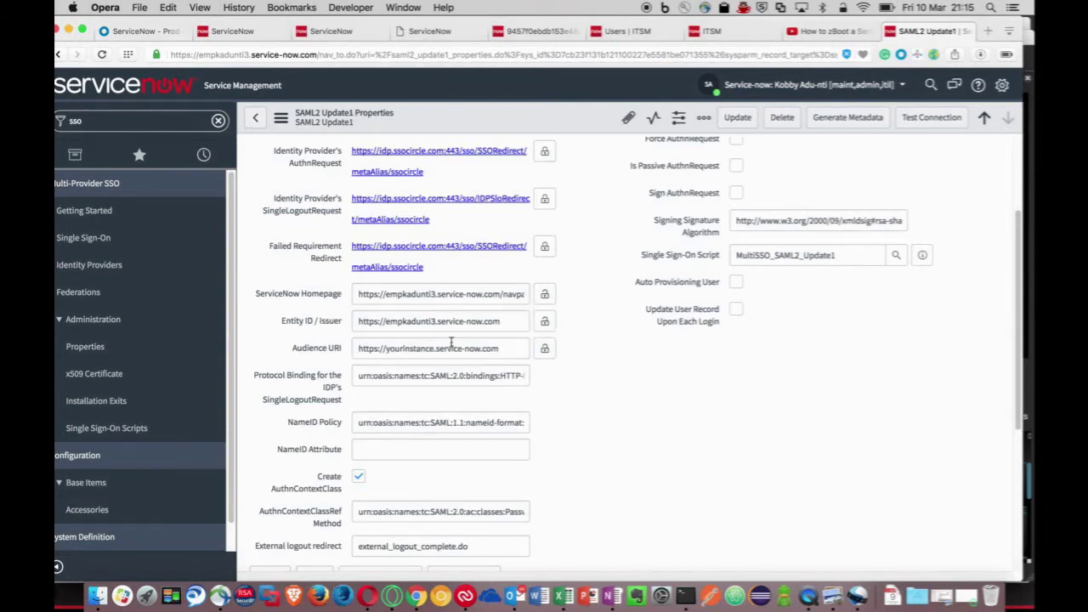
double_click(405, 349)
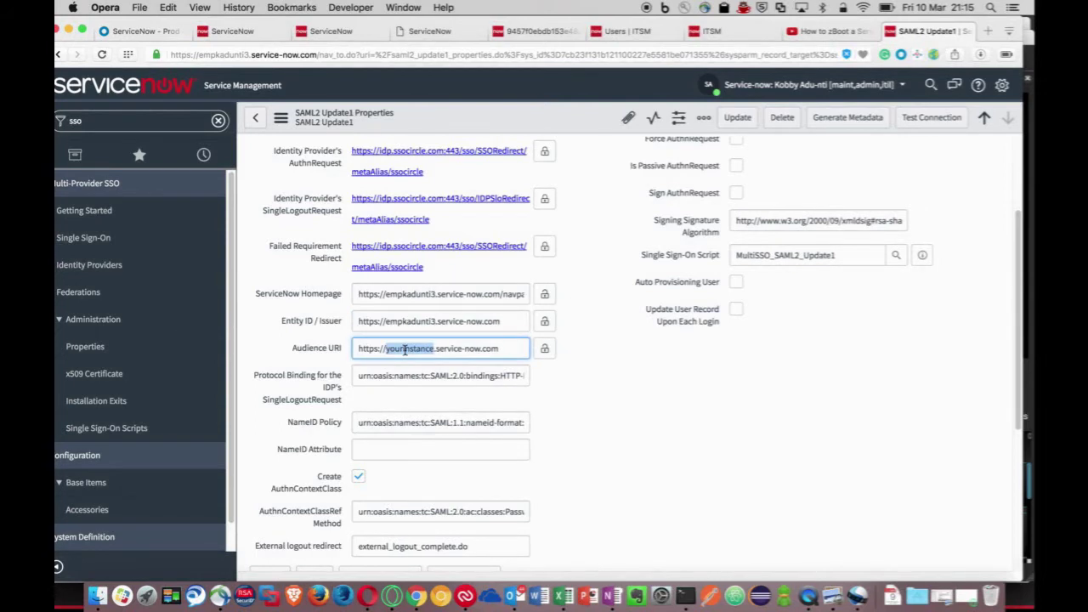
key("super+v")
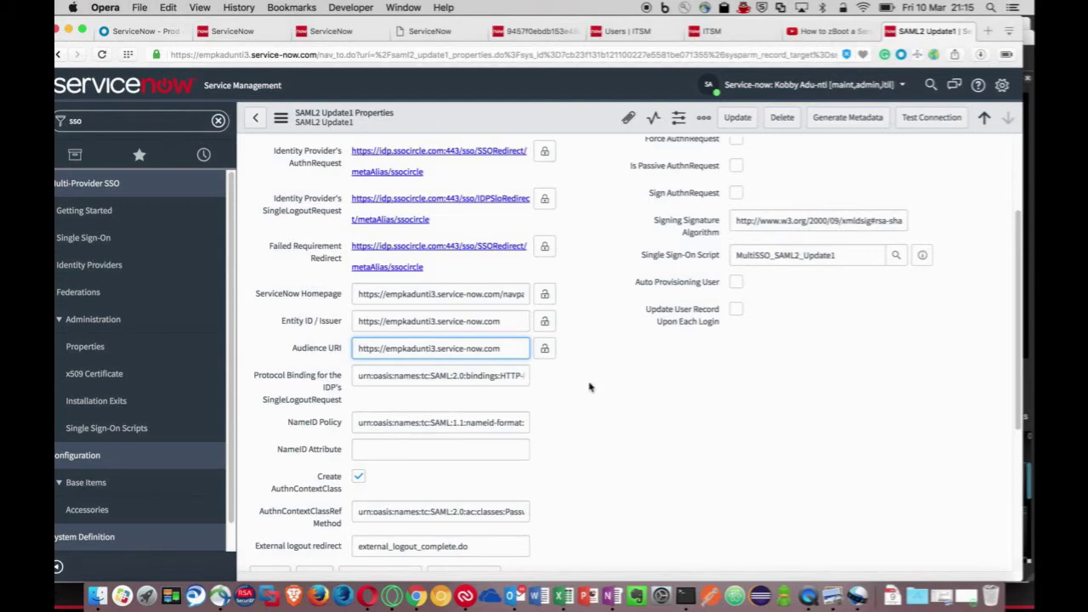
left_click(546, 351)
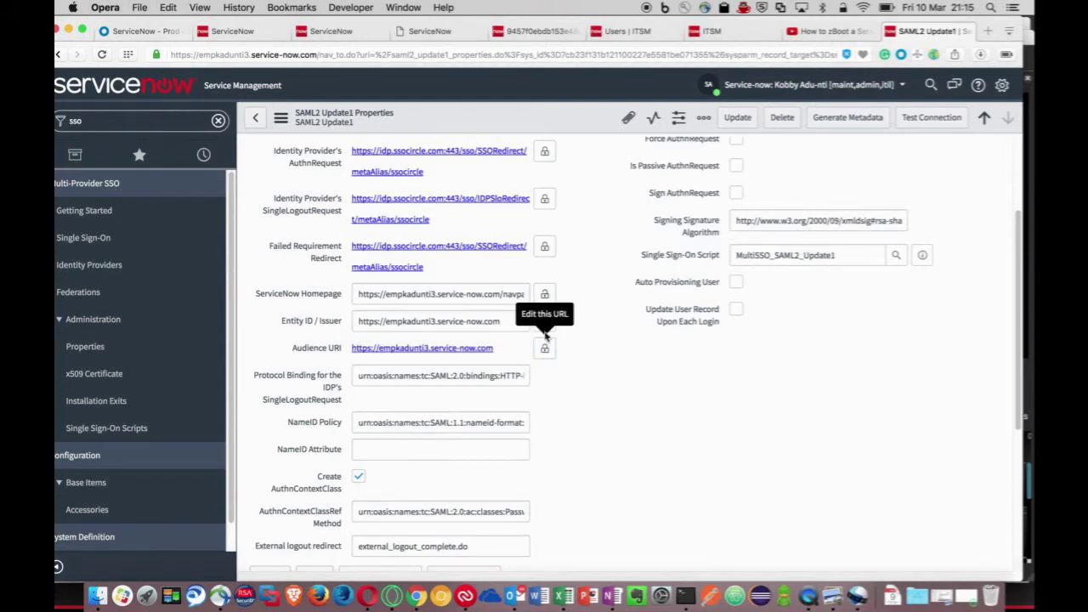
left_click(544, 321)
left_click(545, 297)
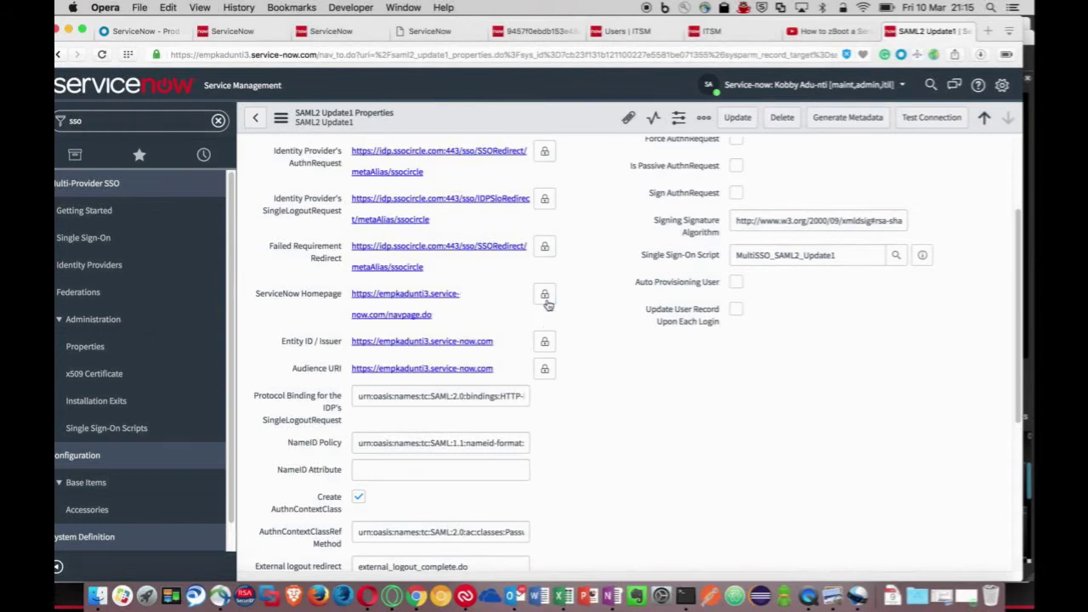
scroll(594, 326, "down", 3)
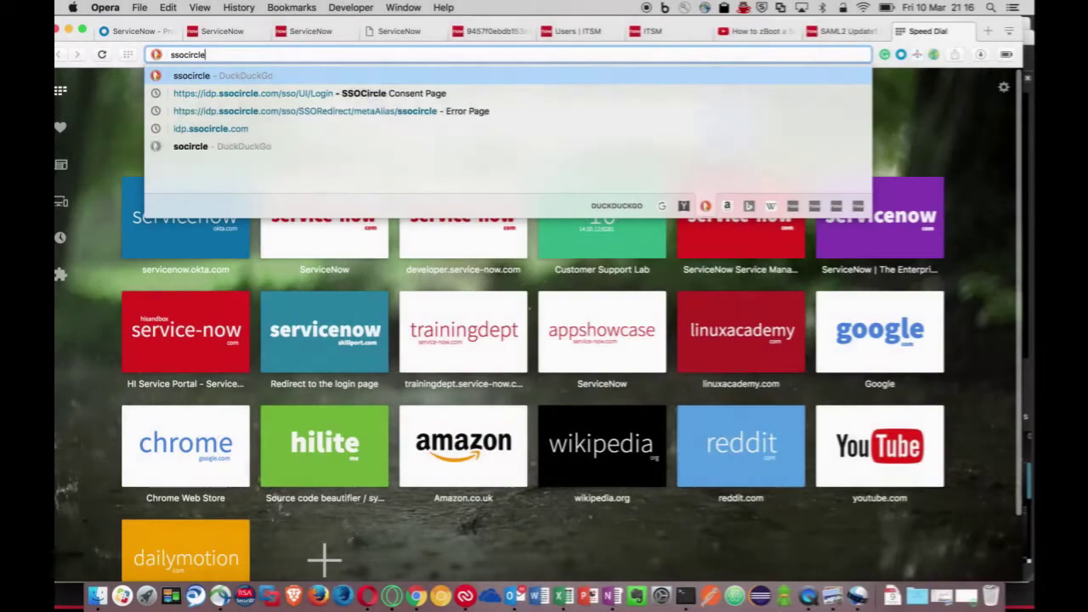
Load ssocircle.com and go to its Login page under Sign In / Register.
type(".c")
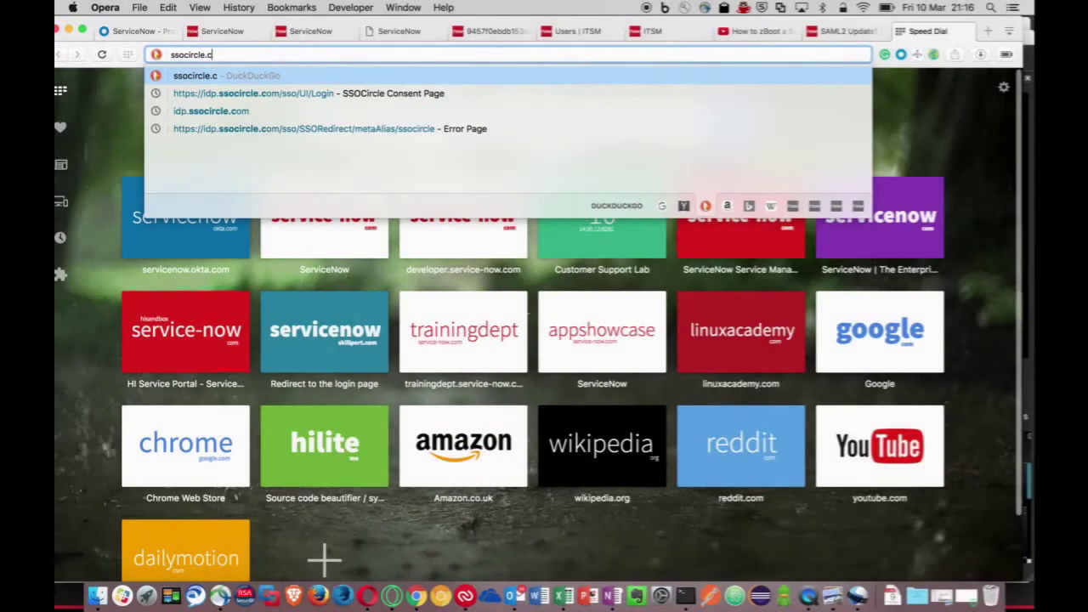
type("om")
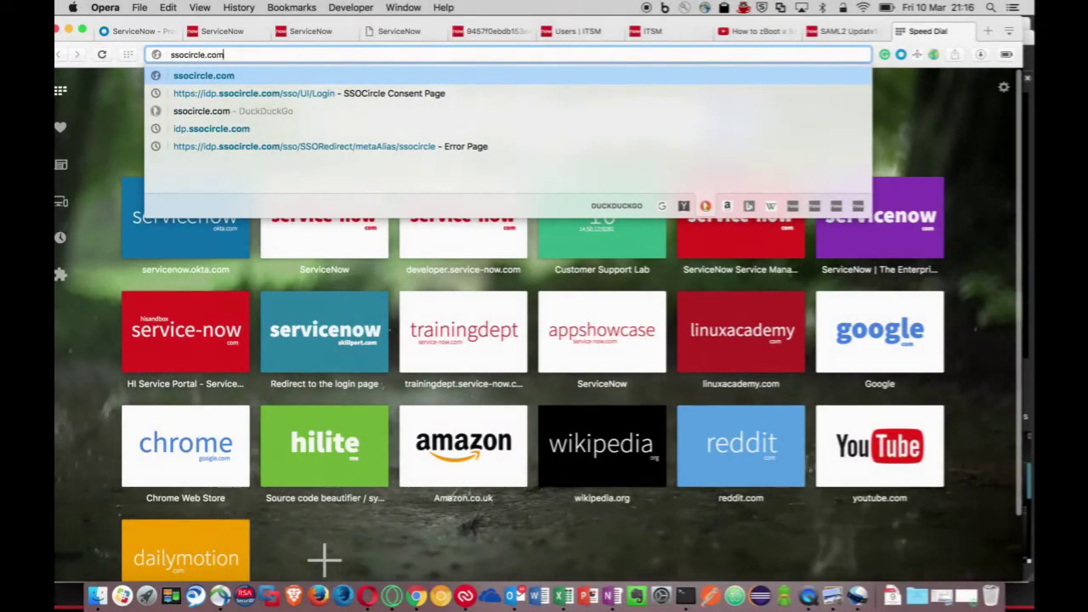
key("Return")
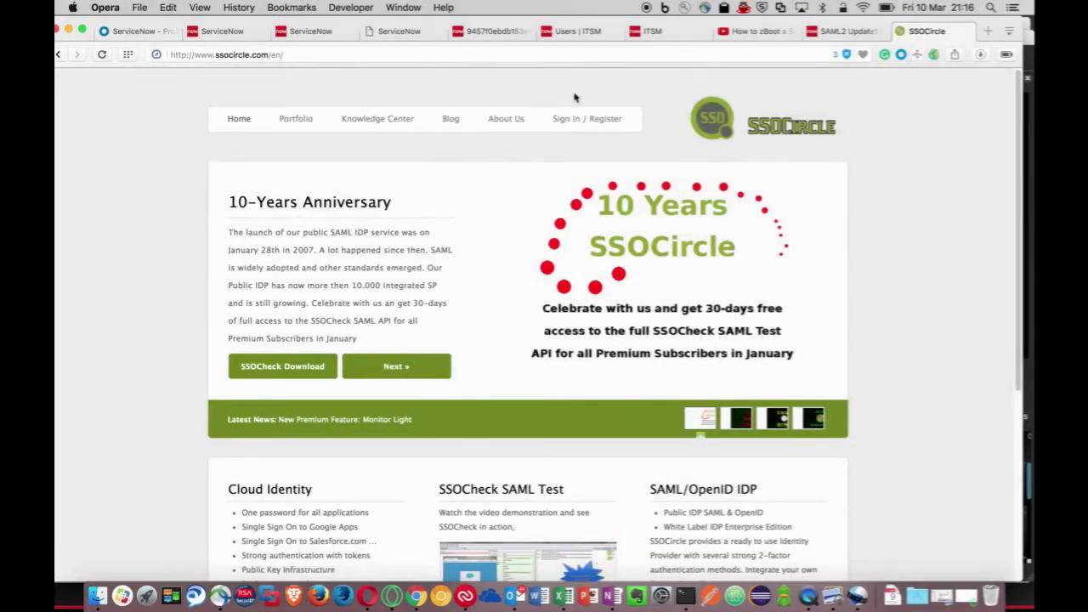
mouse_move(588, 150)
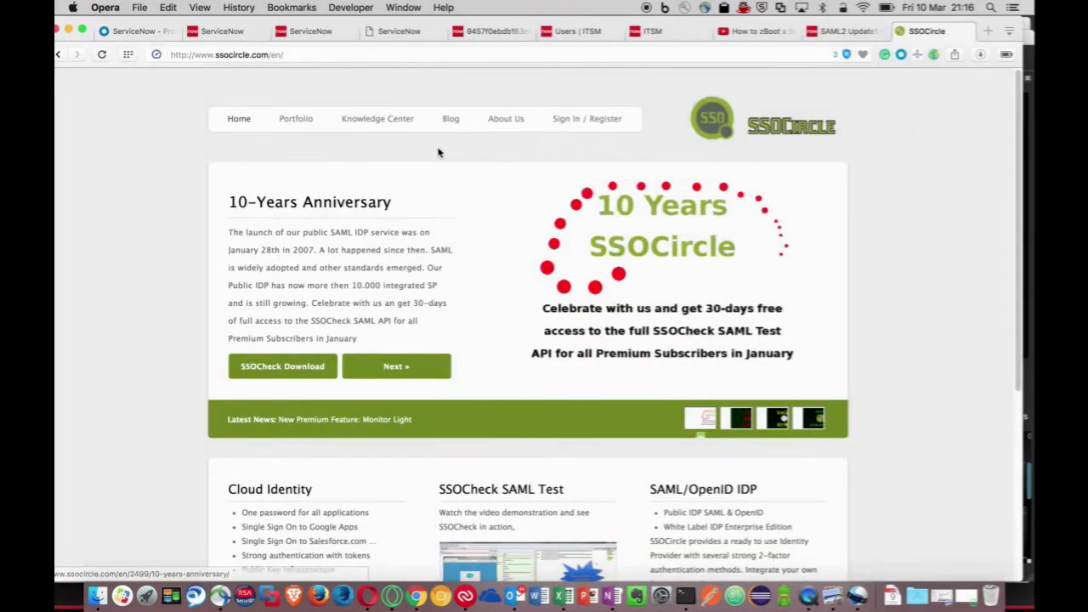
mouse_move(393, 137)
mouse_move(581, 125)
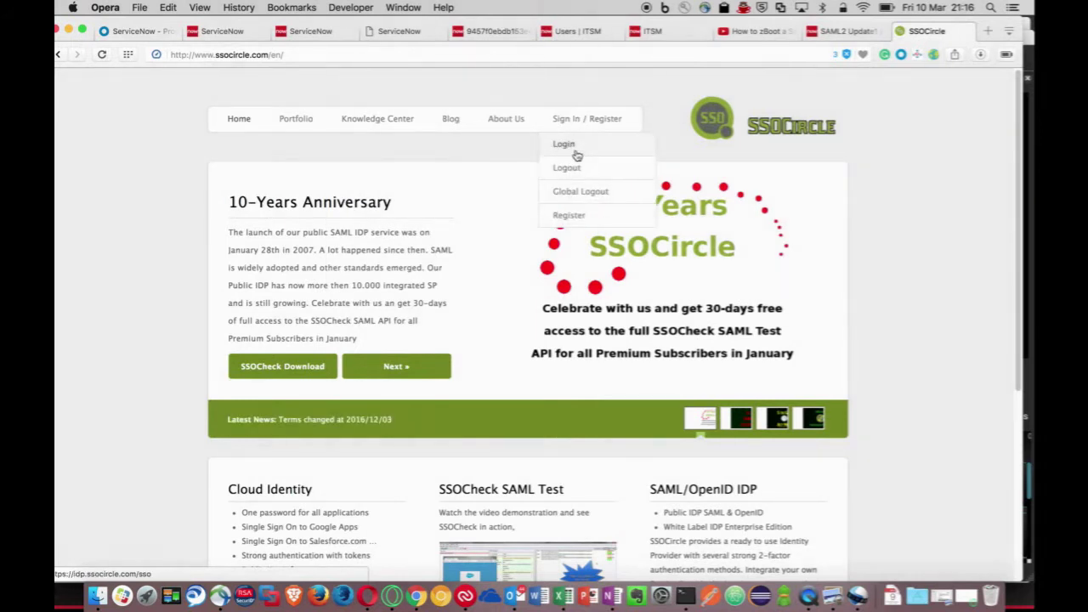
left_click(576, 155)
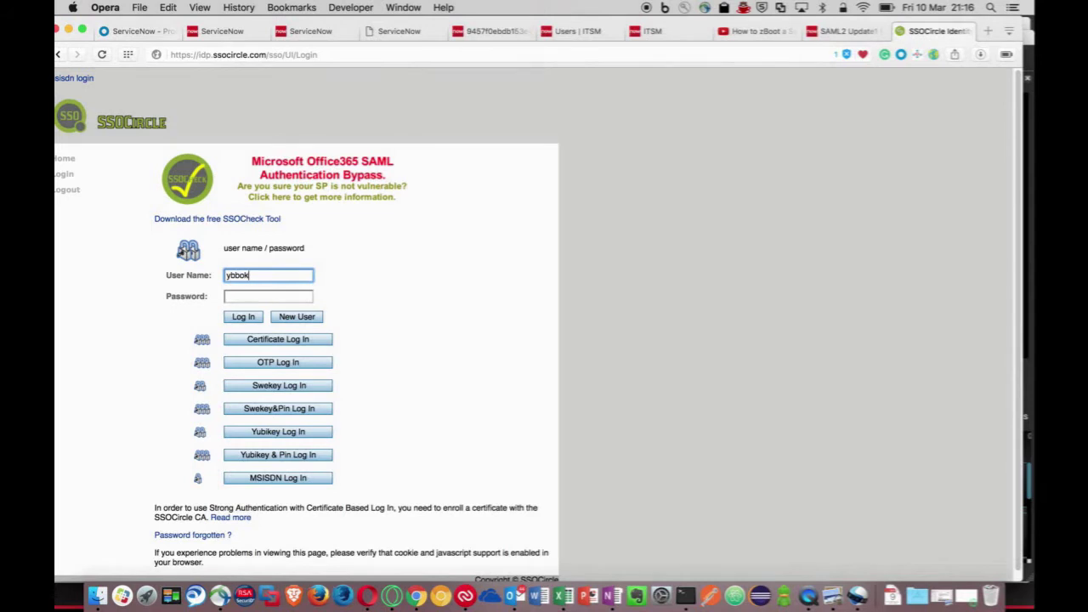
Enter the SSOCircle account password and log in.
key("Tab")
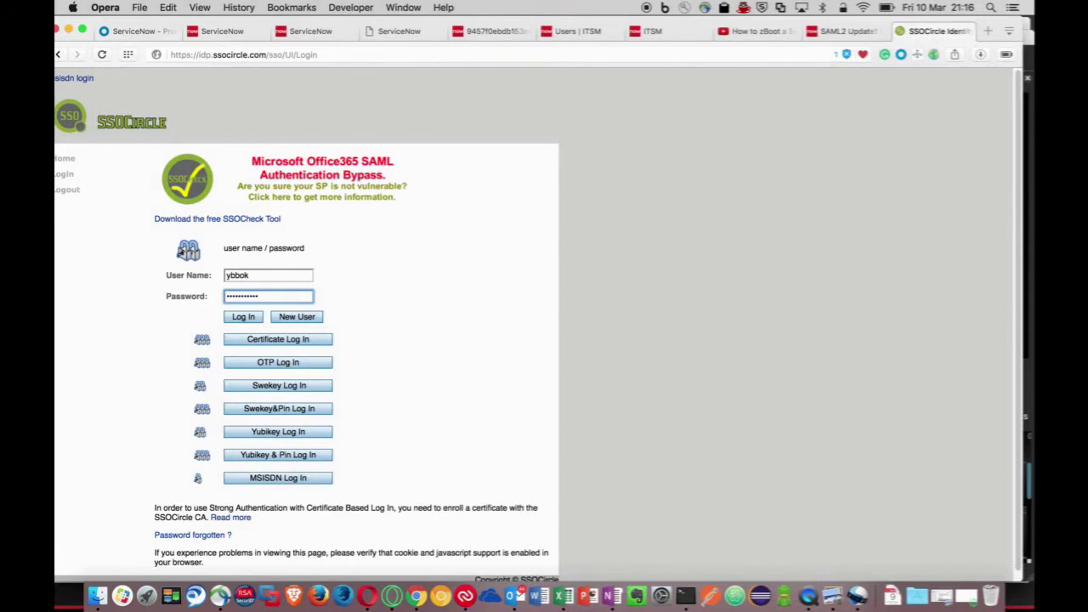
left_click(244, 319)
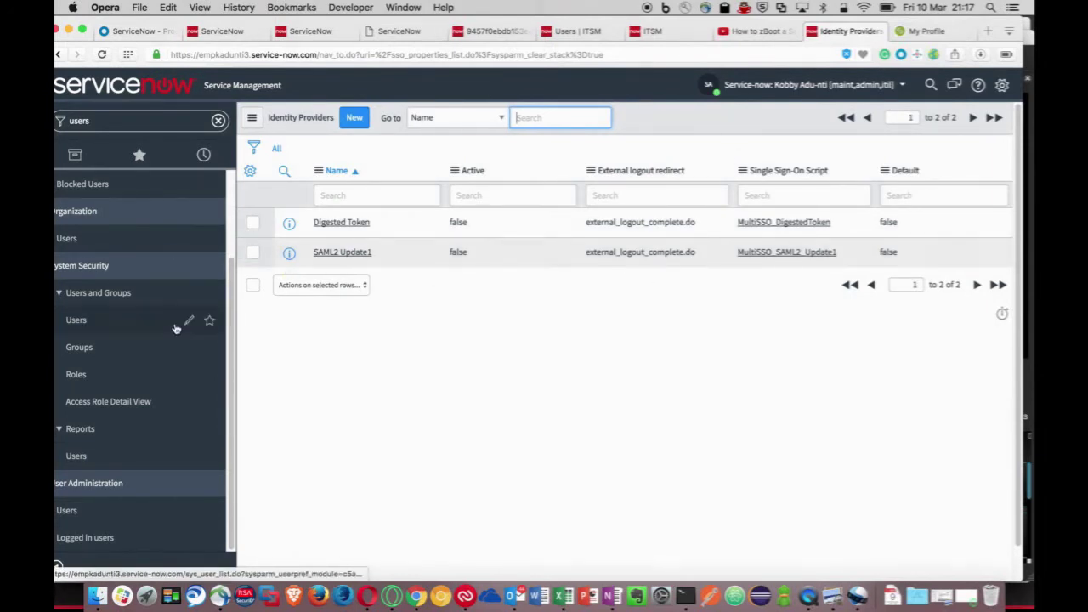
Create a new user with a user ID, first name and pasted e-mail address, and save it.
left_click(98, 512)
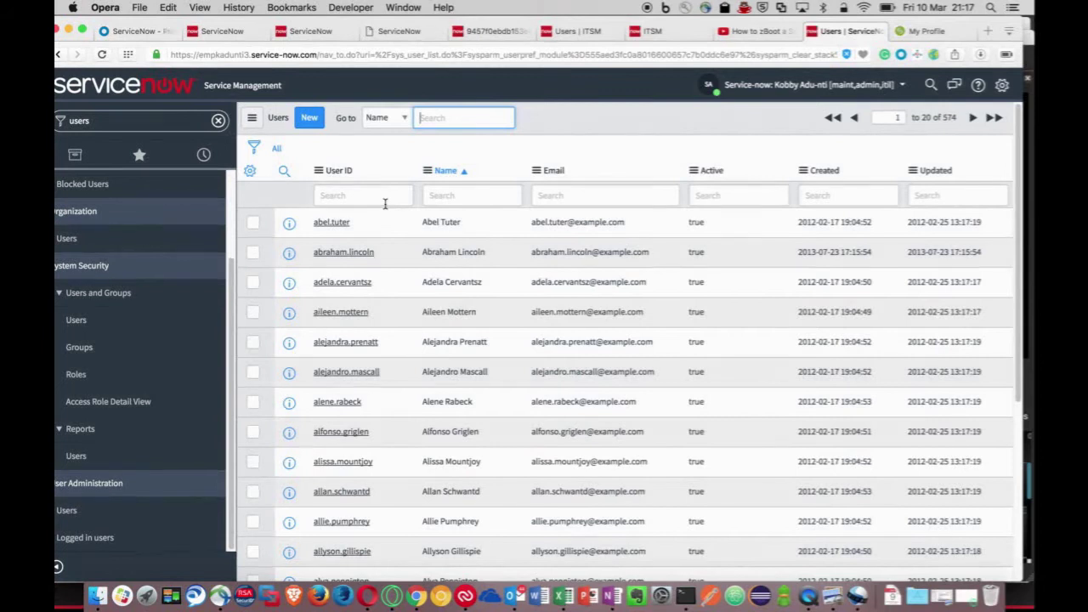
left_click(311, 126)
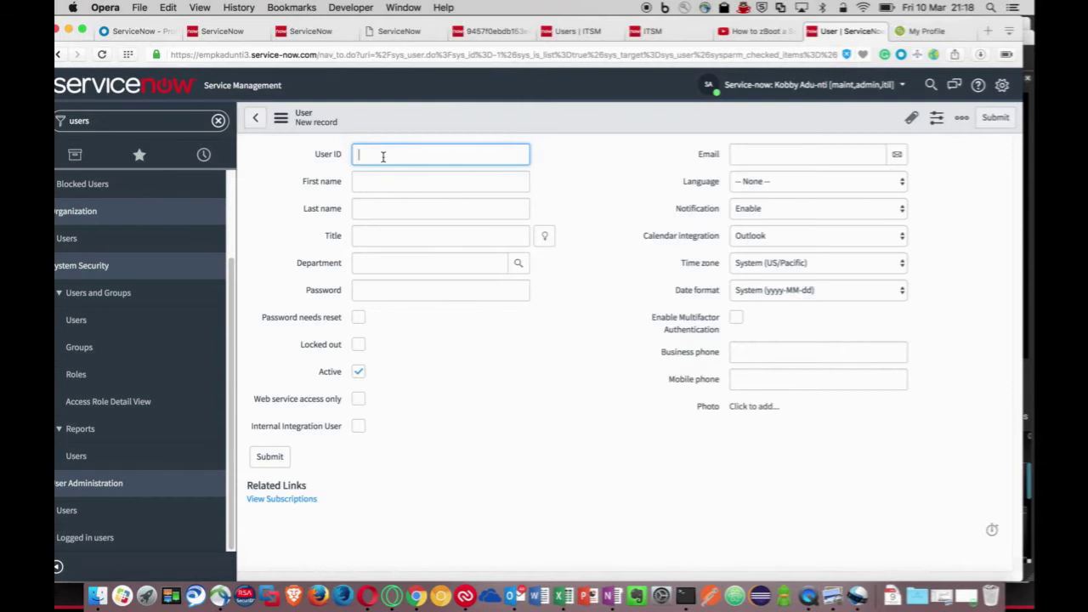
type("kobby")
left_click(400, 181)
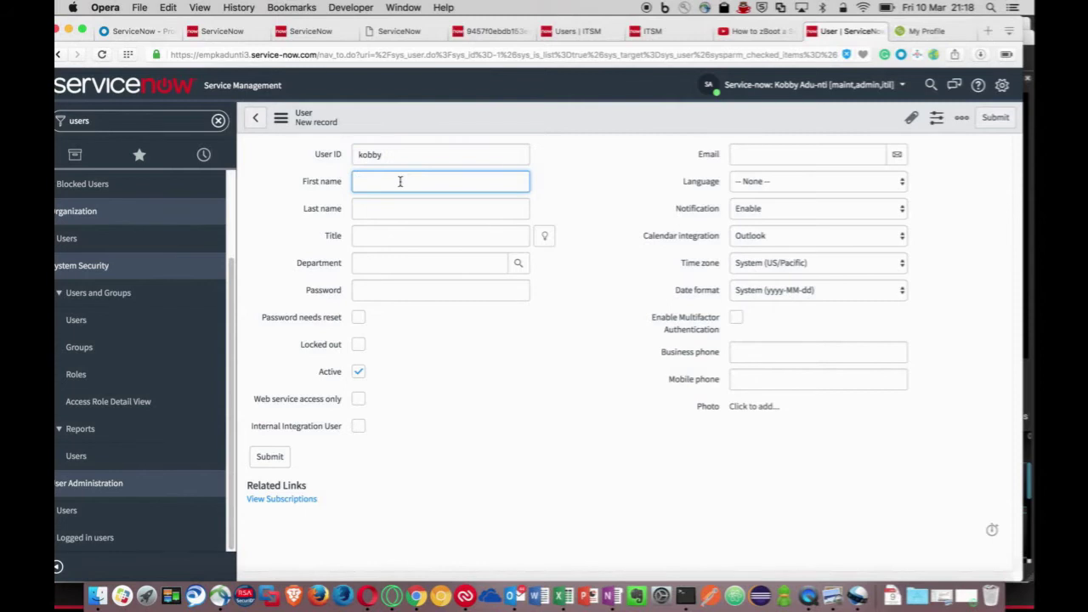
type("kwabena")
left_click(767, 159)
key("super+v")
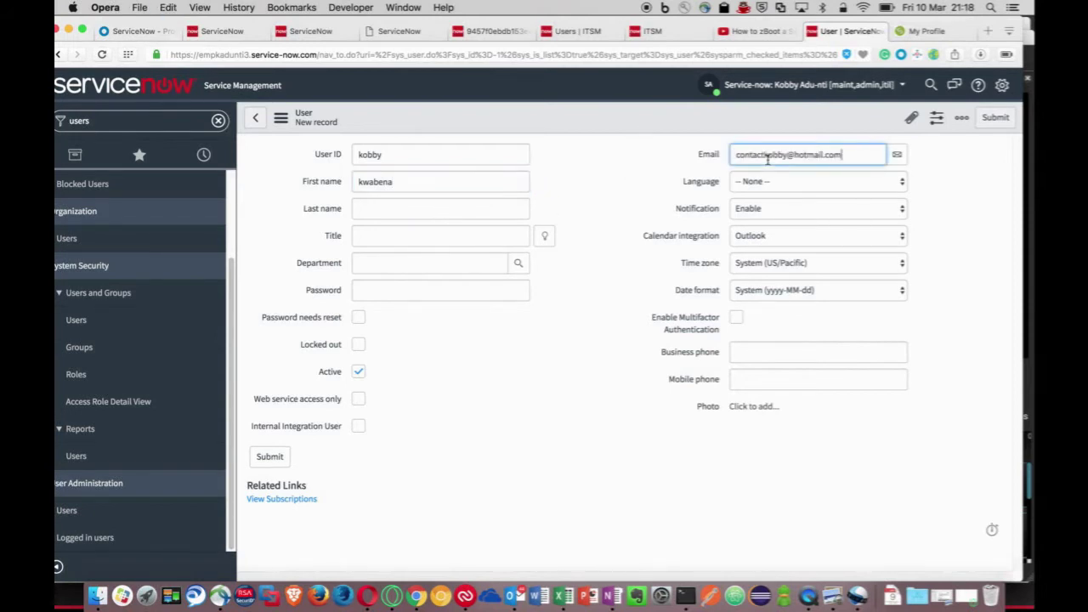
right_click(665, 121)
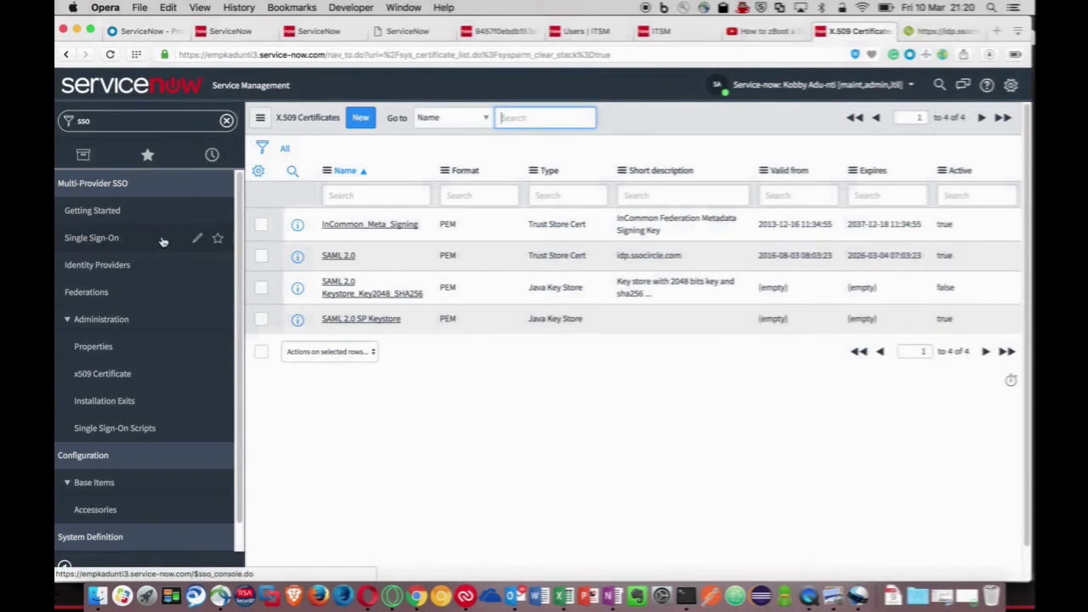
Open the SAML2 Update1 identity provider record from the Identity Providers list.
left_click(117, 264)
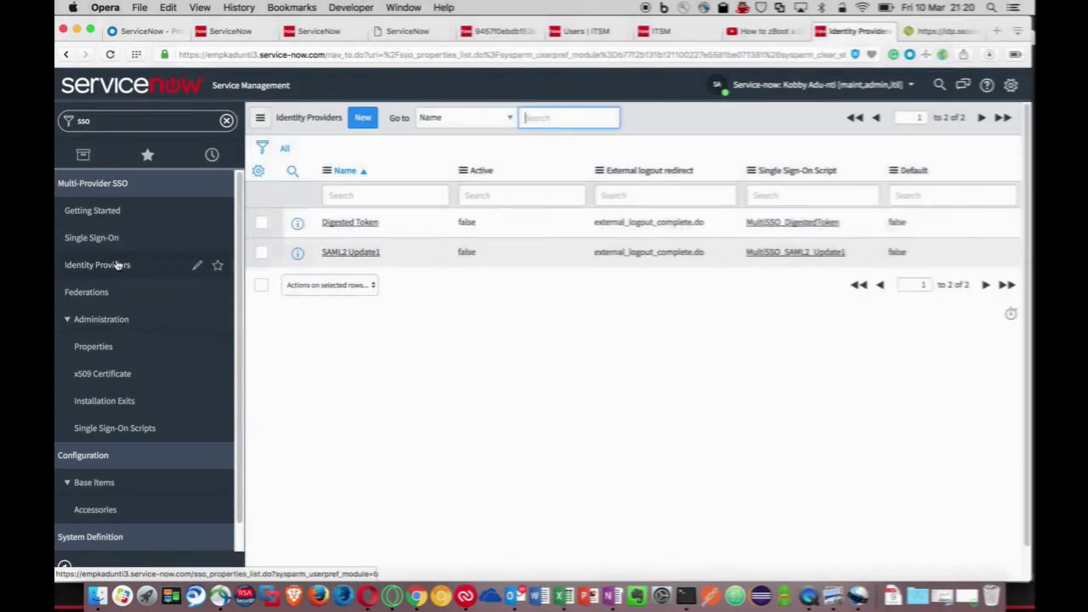
left_click(341, 253)
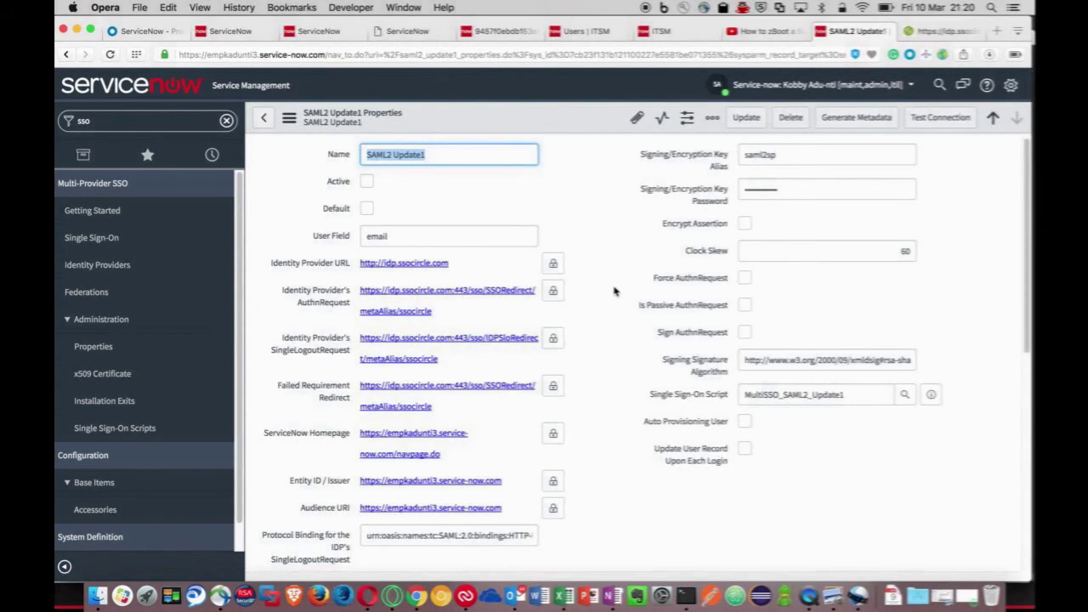
scroll(614, 292, "down", 5)
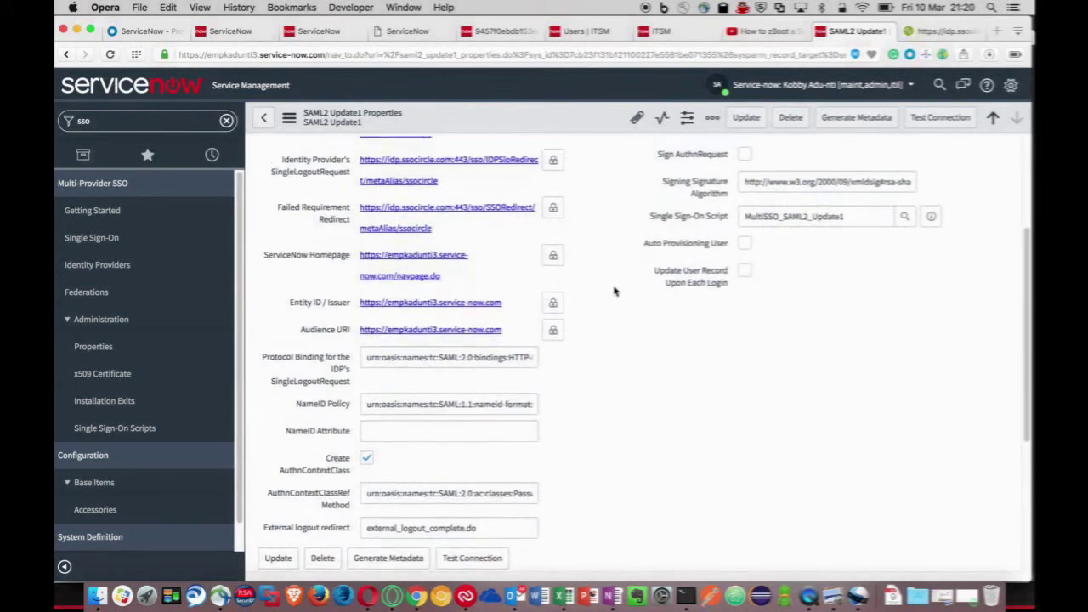
scroll(615, 291, "down", 1)
scroll(592, 337, "down", 1)
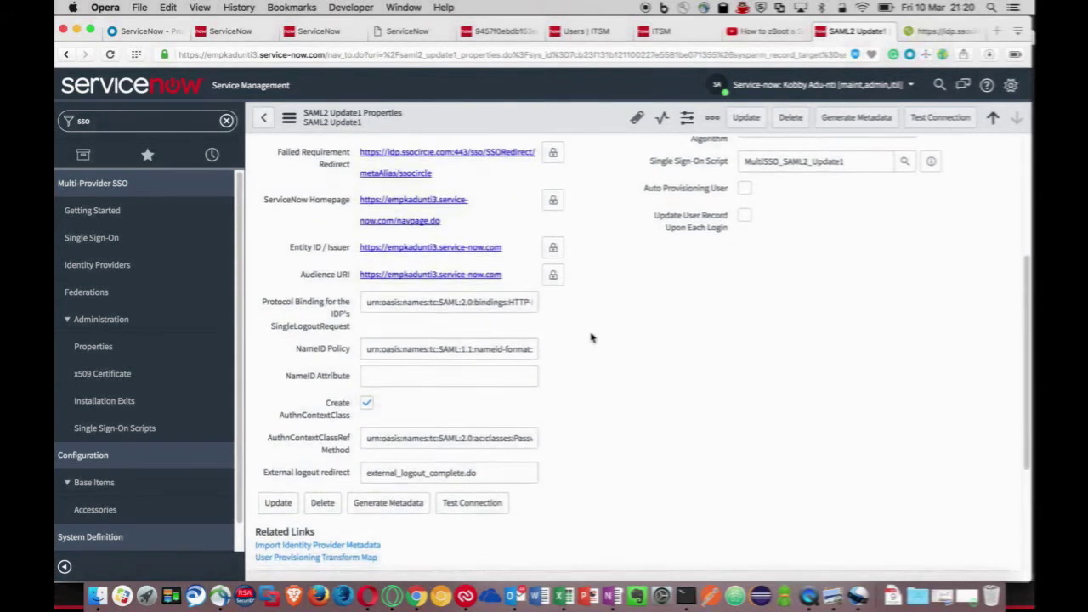
scroll(592, 337, "up", 3)
scroll(593, 337, "up", 3)
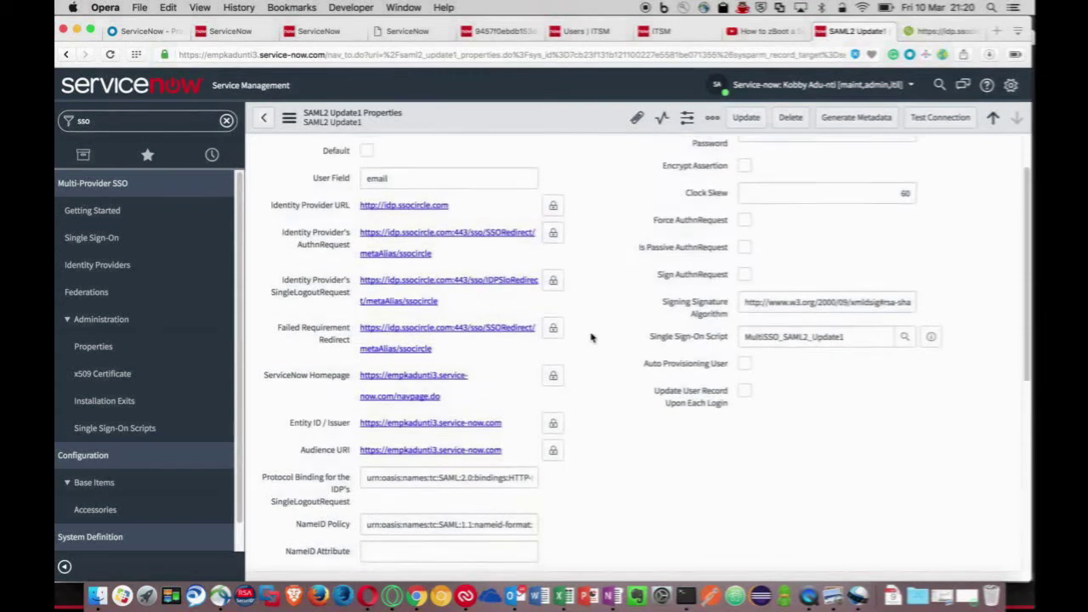
scroll(590, 338, "up", 1)
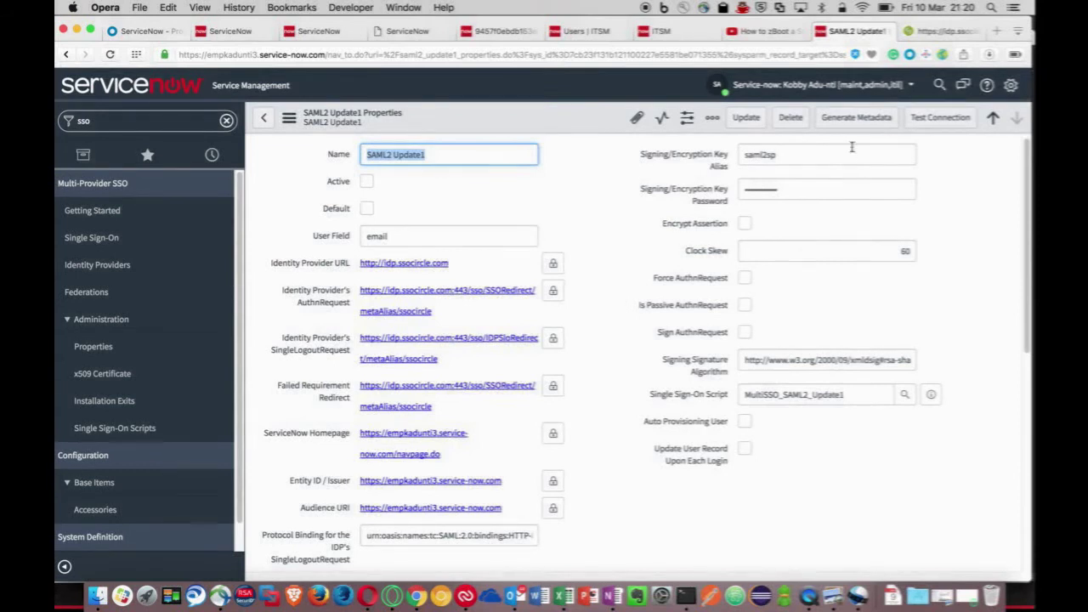
Generate the service provider metadata and copy all of its XML.
left_click(852, 119)
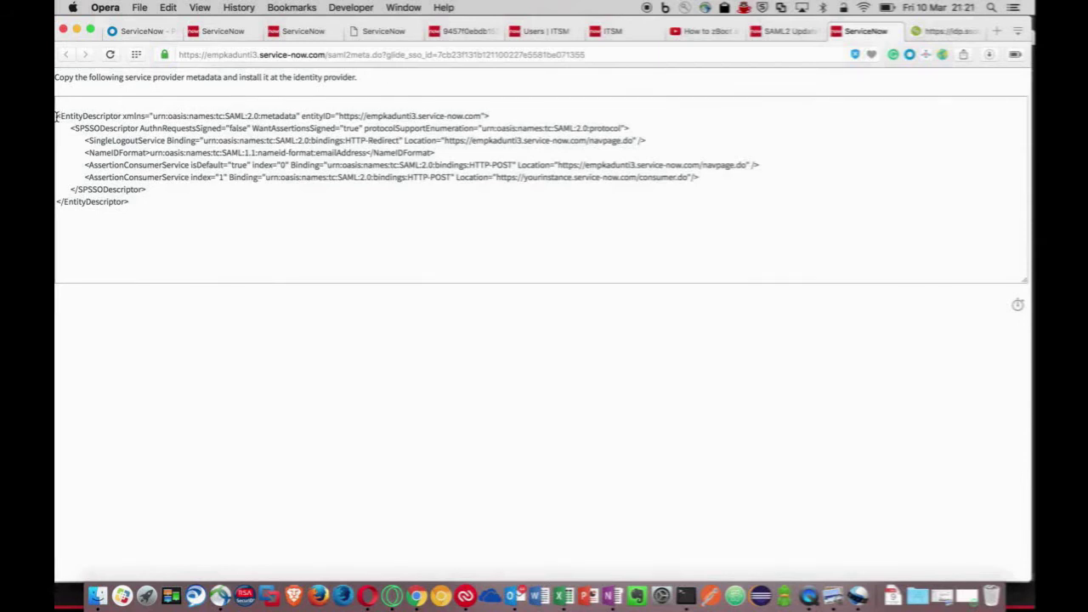
left_click_drag(56, 117, 145, 220)
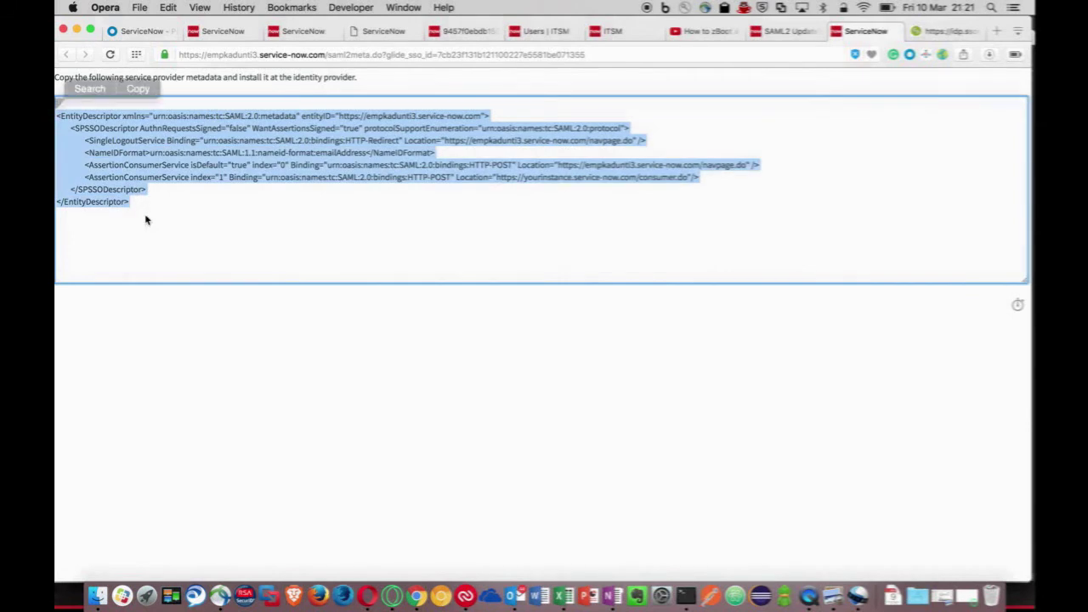
left_click(125, 94)
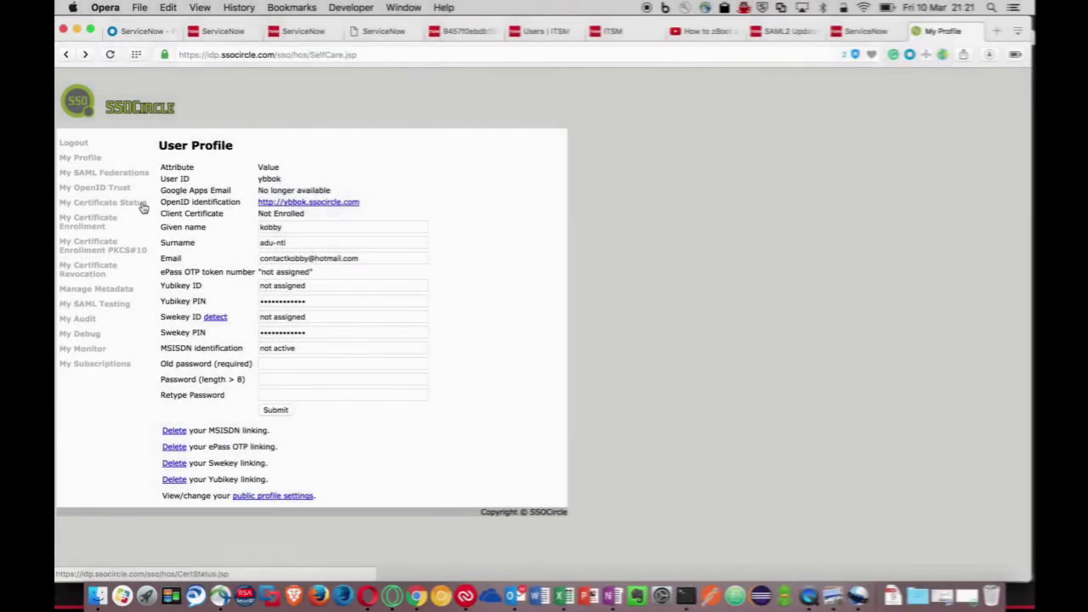
Remove the existing empkadunti3.service-now.com service provider metadata in Manage Metadata.
left_click(112, 295)
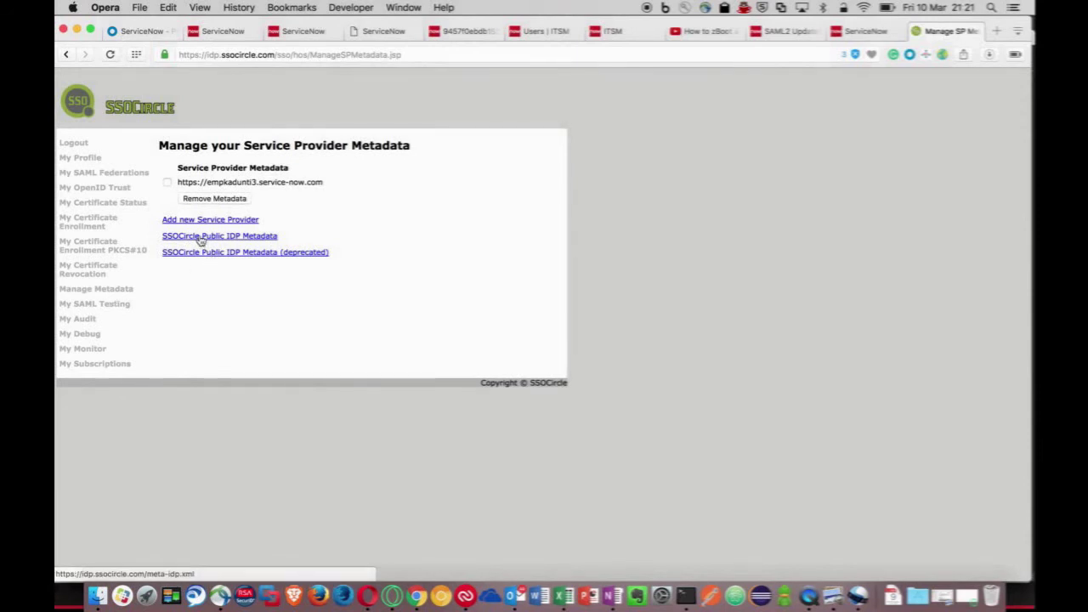
left_click(167, 182)
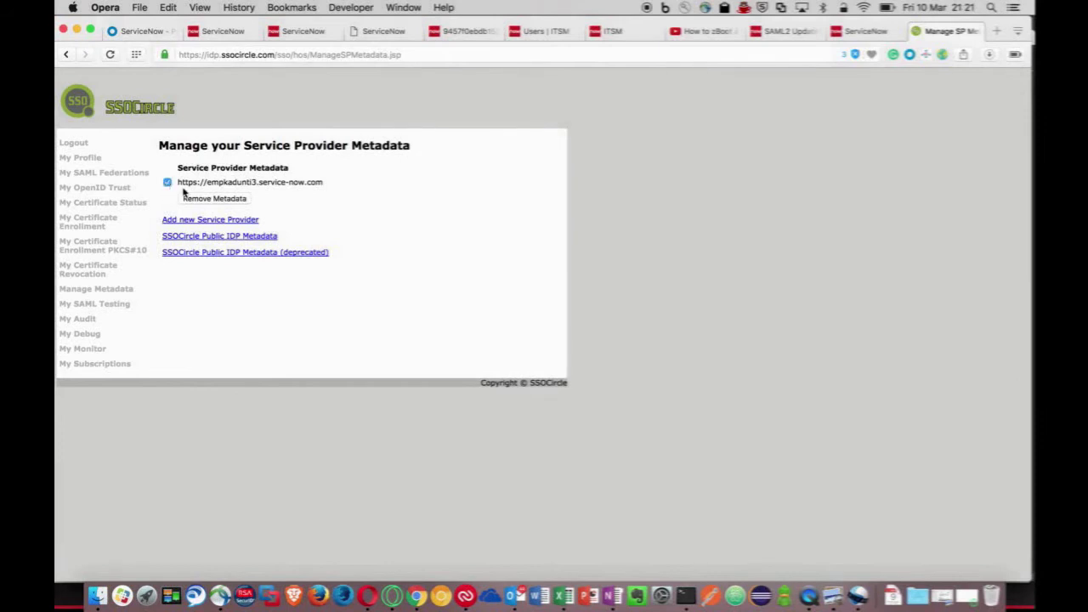
left_click(214, 199)
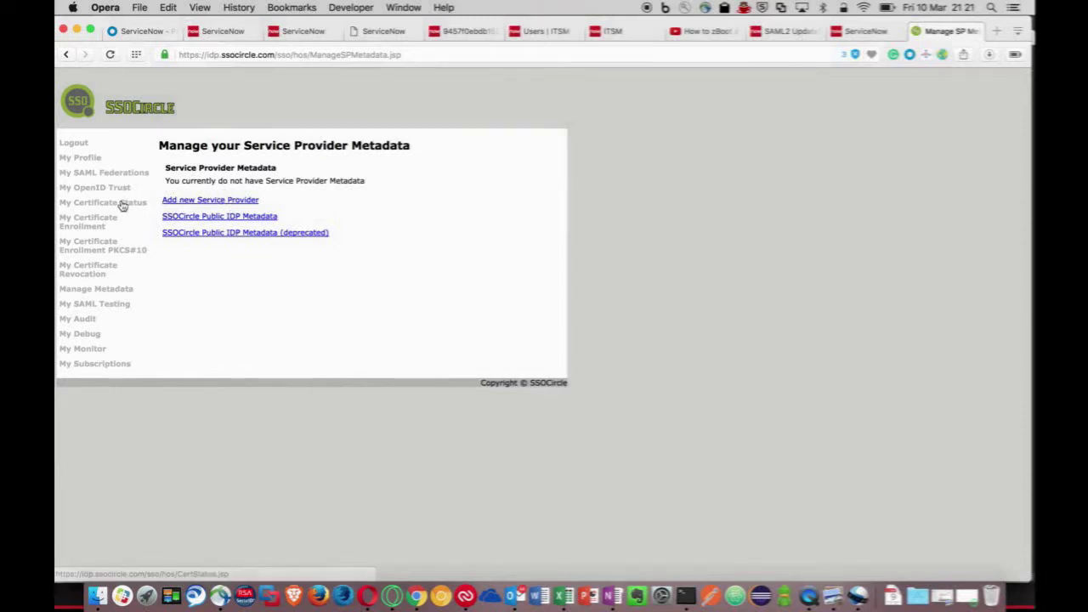
Return to the metadata page and start adding a new service provider.
left_click(116, 294)
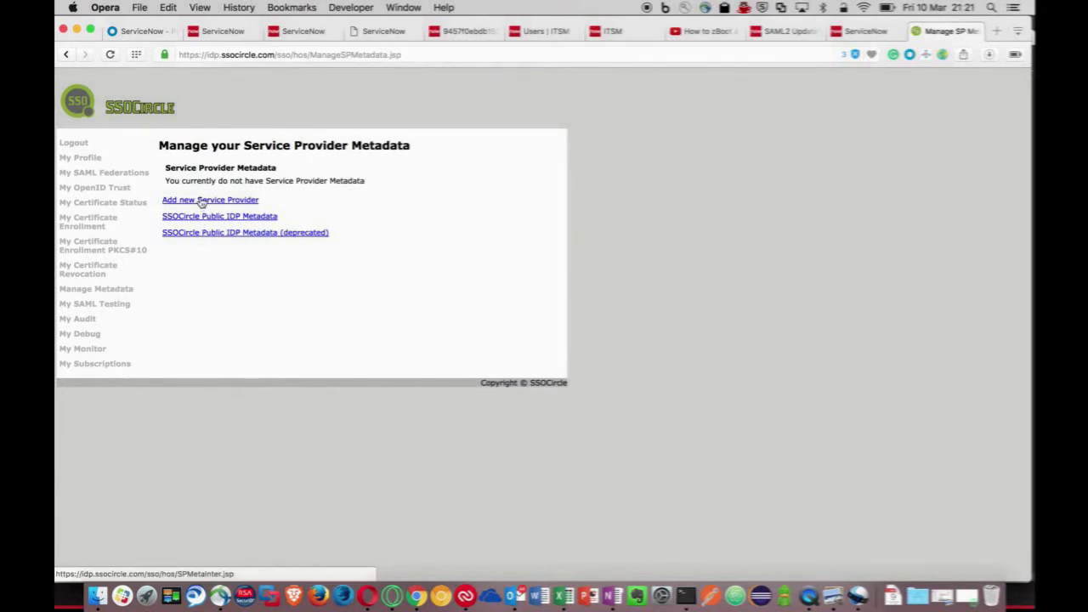
right_click(252, 106)
left_click(268, 107)
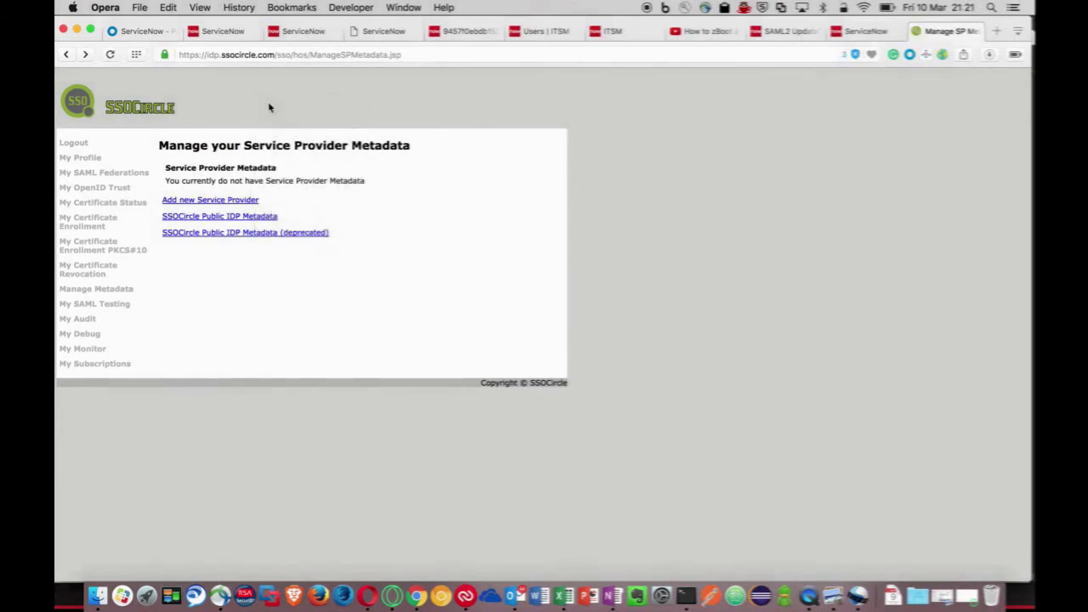
right_click(270, 103)
left_click(293, 109)
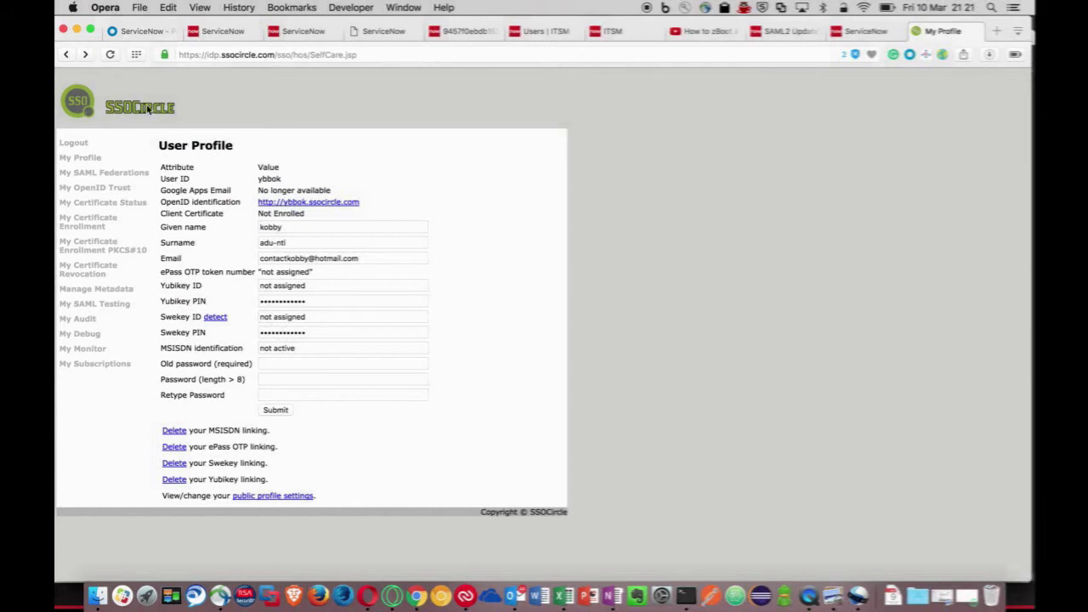
left_click(92, 292)
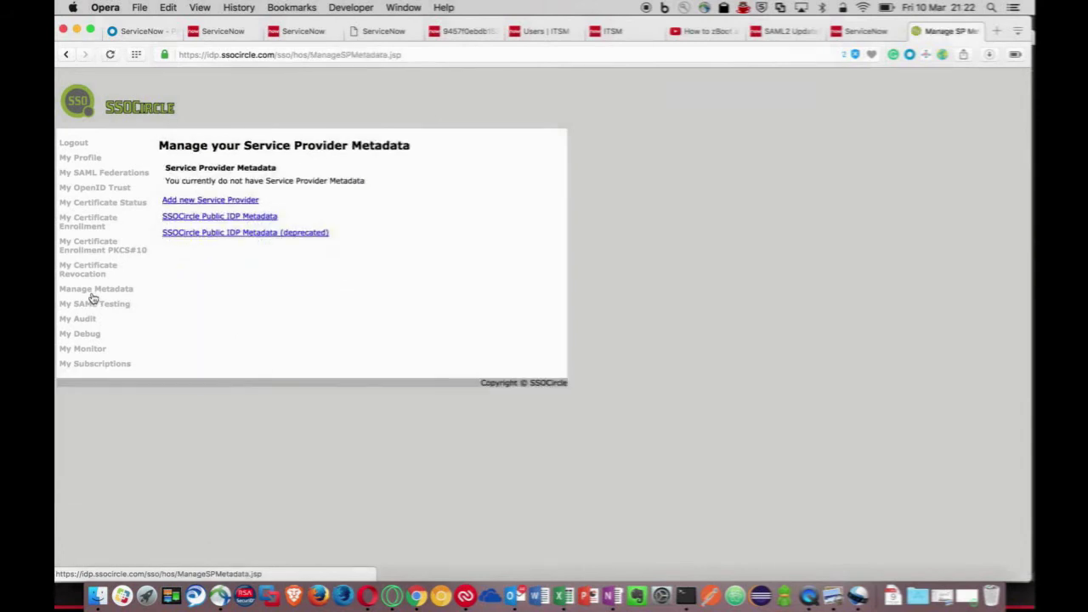
left_click(209, 201)
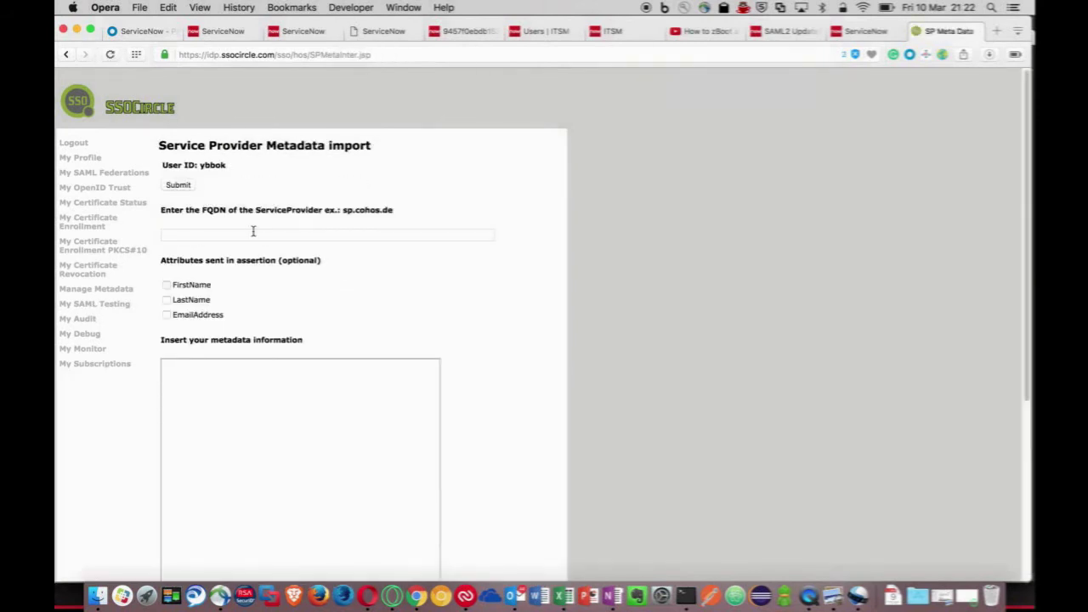
Import empkadunti3.service-now.com as a service provider with the EmailAddress attribute and the pasted ServiceNow metadata.
left_click(228, 239)
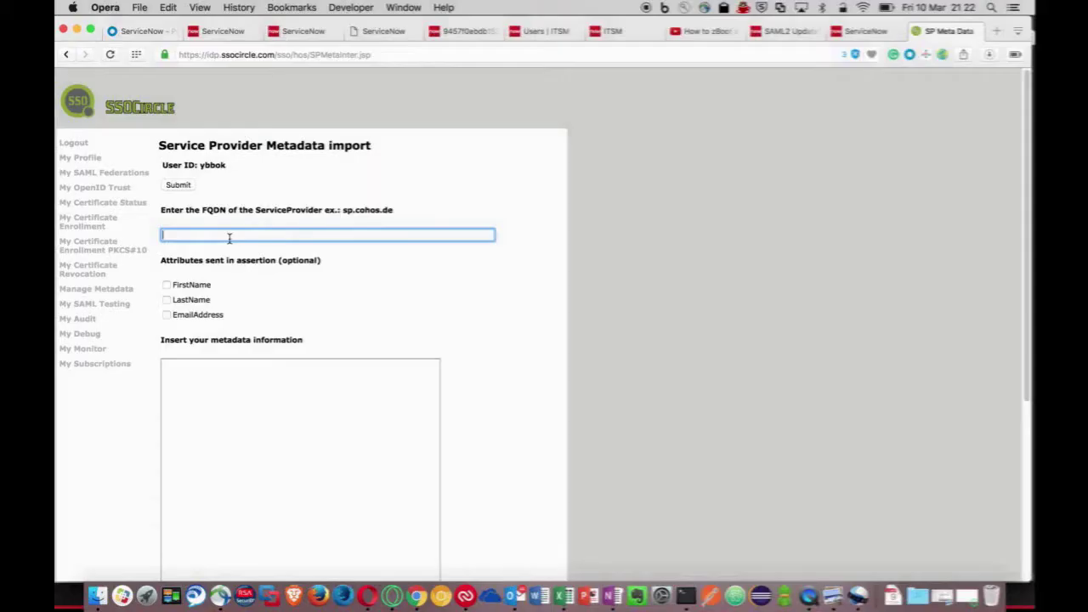
type("e")
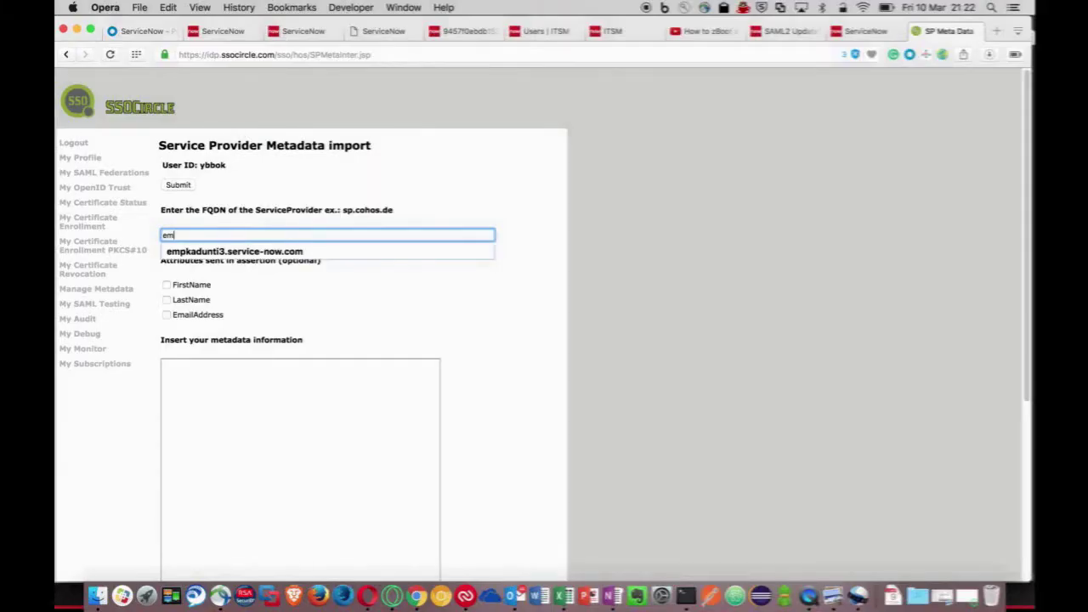
key("BackSpace")
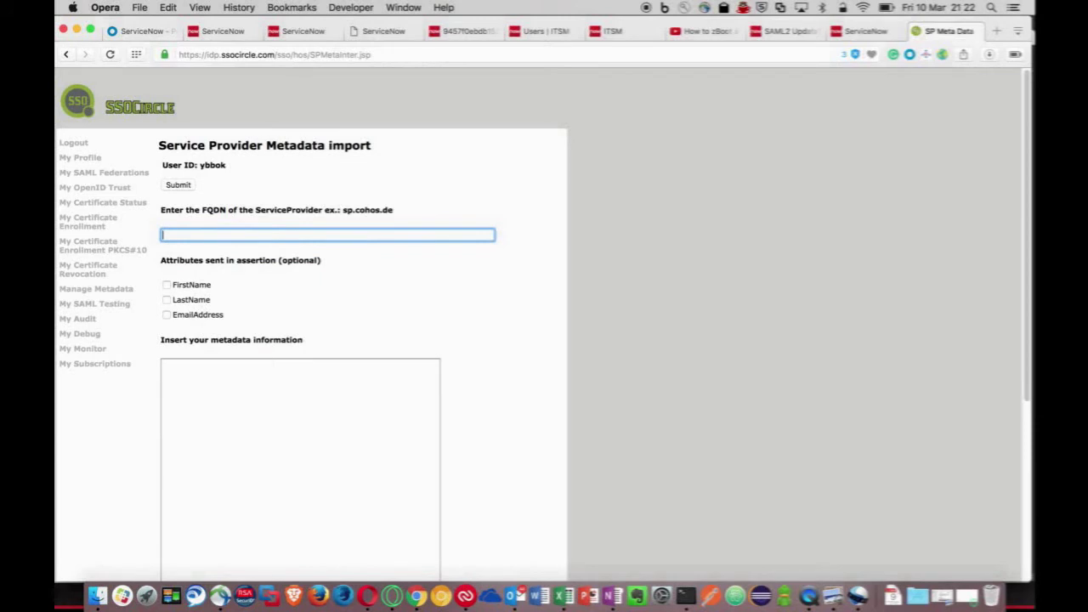
left_click(235, 240)
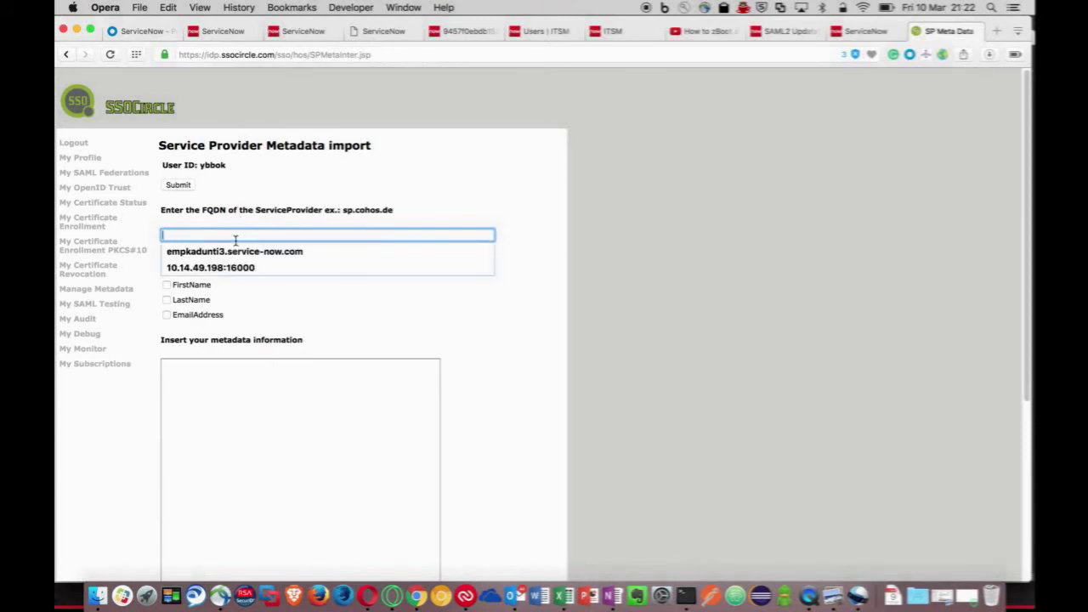
left_click(237, 251)
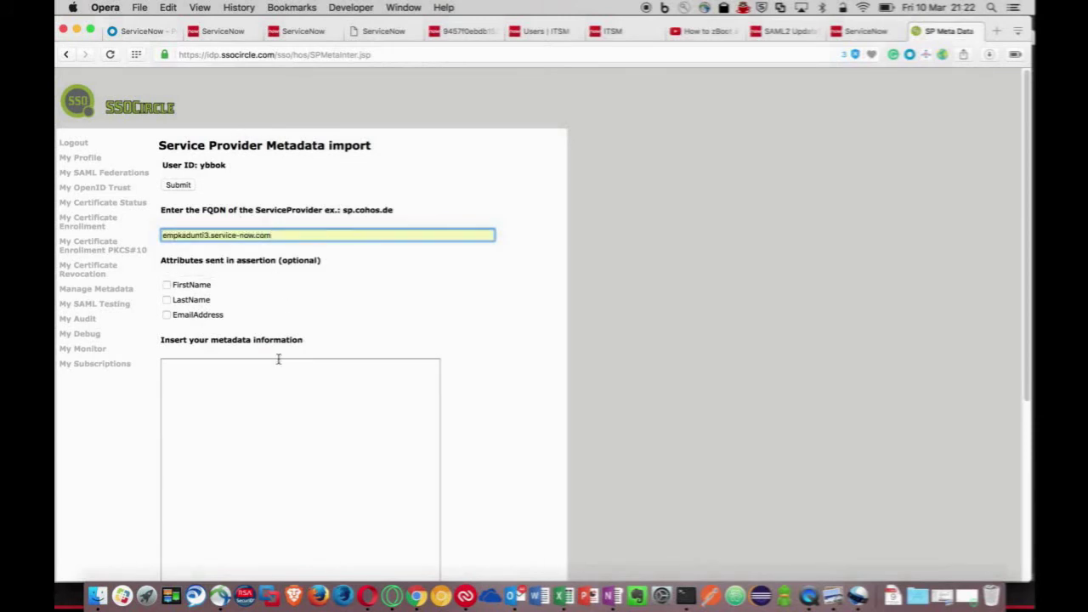
left_click(167, 317)
left_click(189, 379)
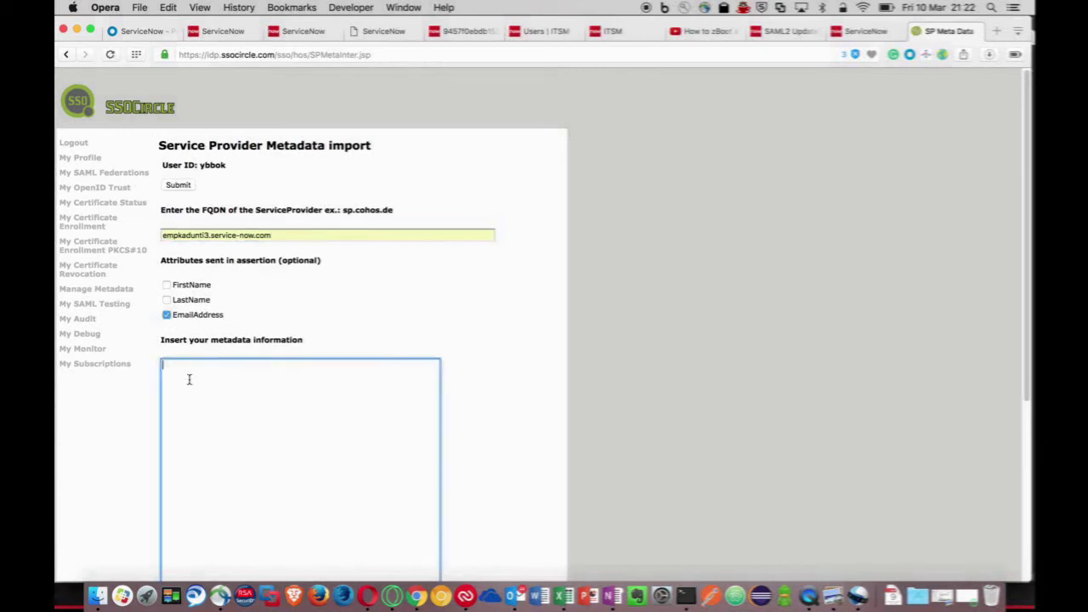
key("super+v")
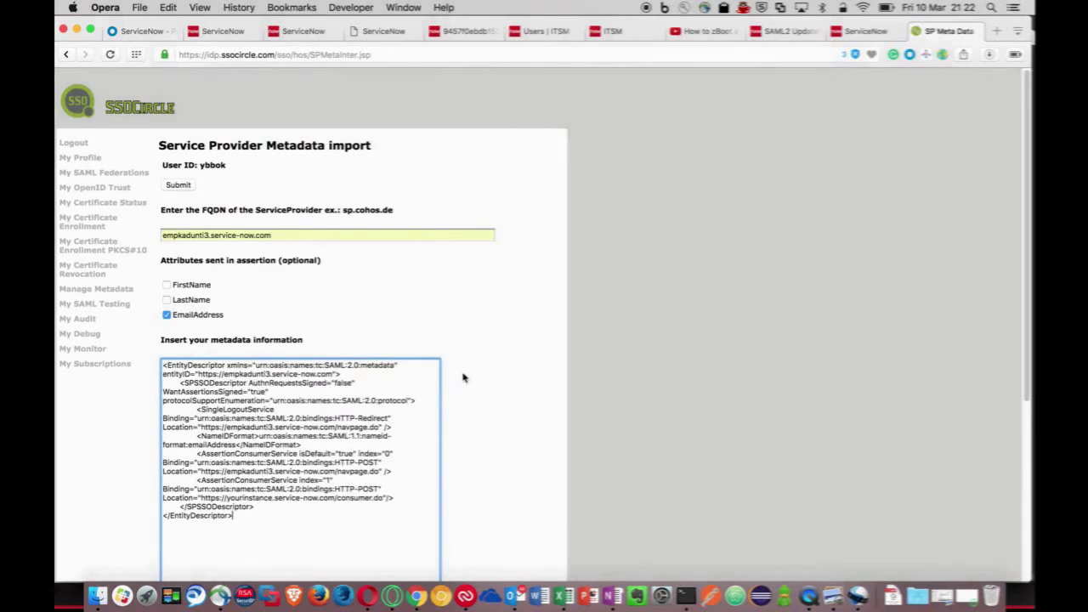
scroll(463, 378, "down", 5)
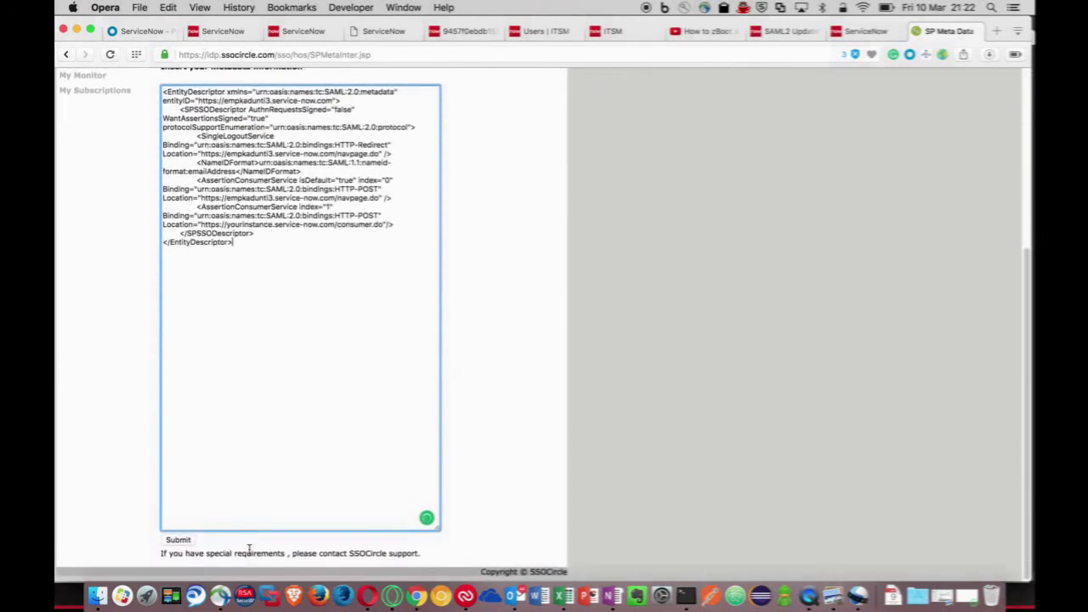
left_click(187, 542)
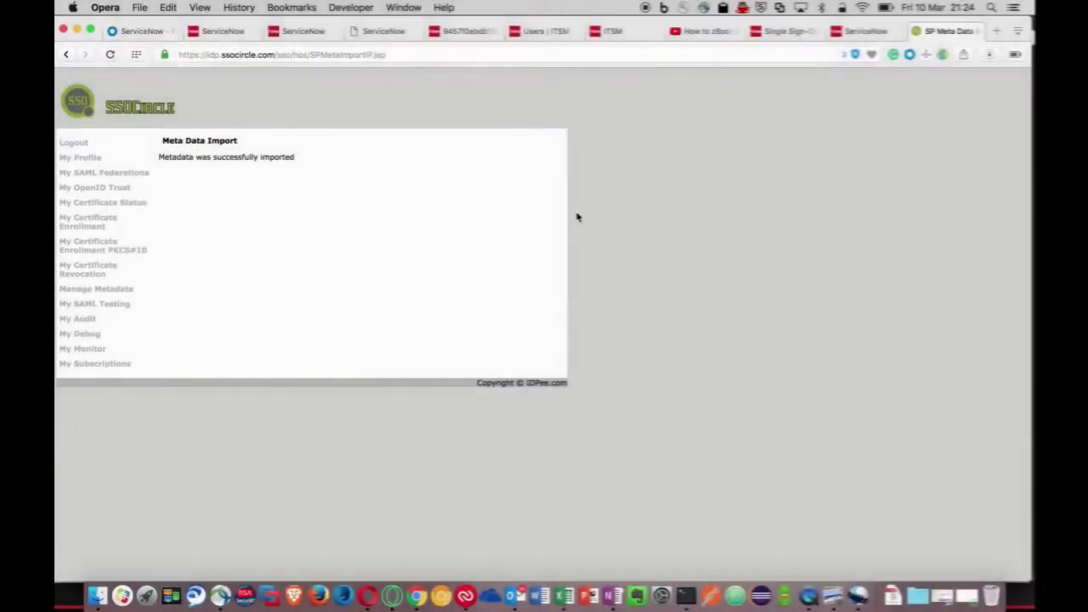
left_click(396, 54)
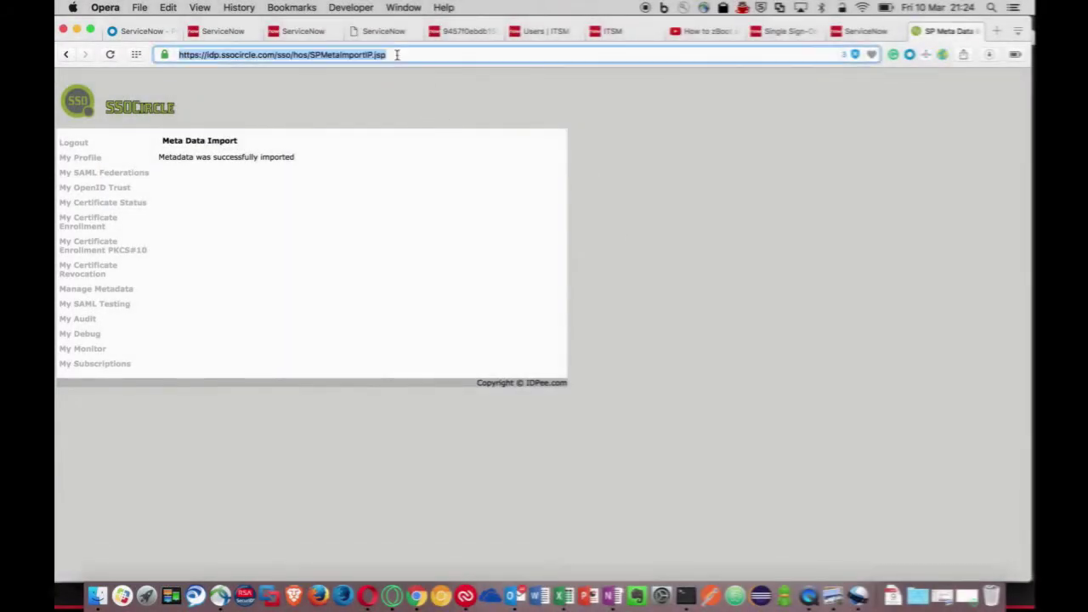
left_click(396, 54)
key("BackSpace")
key("BackSpace")
key("BackSpace")
key("BackSpace")
key("BackSpace")
key("BackSpace")
key("BackSpace")
key("BackSpace")
key("BackSpace")
key("BackSpace")
key("BackSpace")
key("BackSpace")
key("BackSpace")
key("BackSpace")
key("BackSpace")
key("BackSpace")
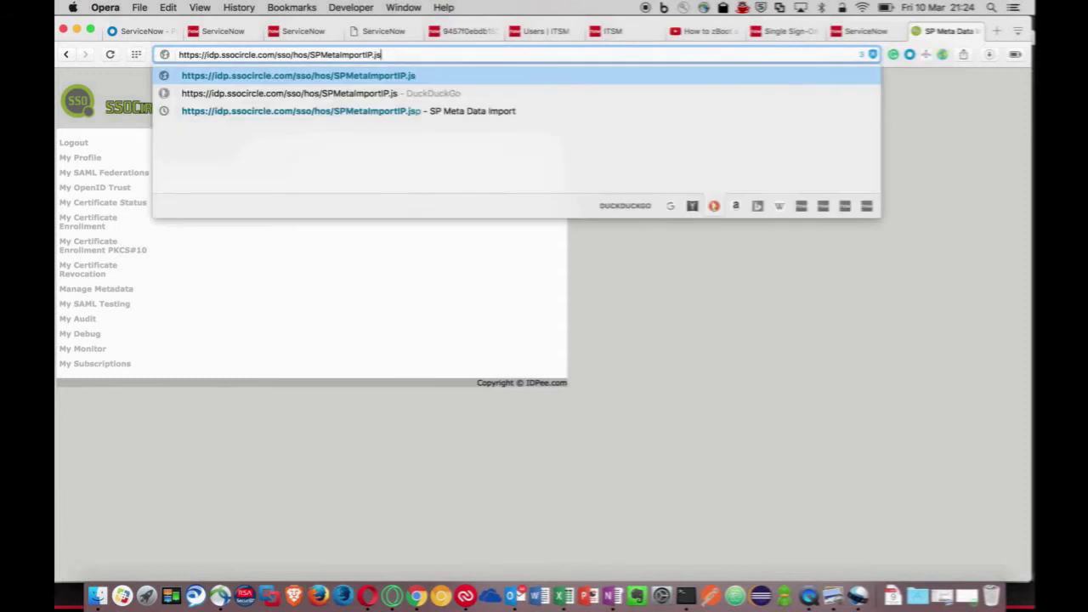
key("BackSpace")
key("BackSpace")
key("BackSpace")
key("BackSpace")
key("BackSpace")
key("BackSpace")
key("BackSpace")
key("BackSpace")
key("BackSpace")
key("BackSpace")
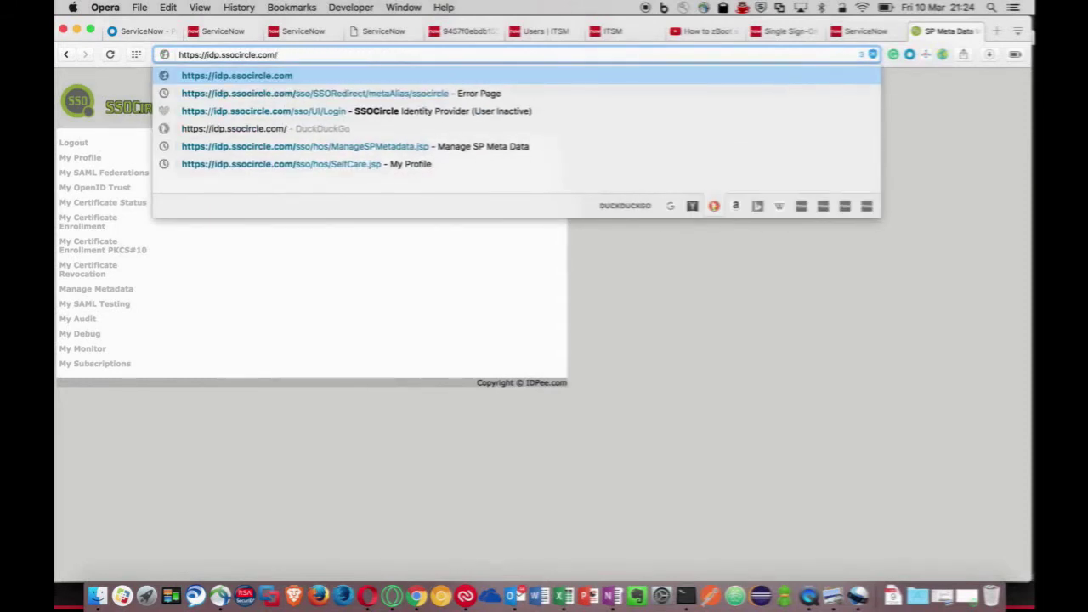
key("Return")
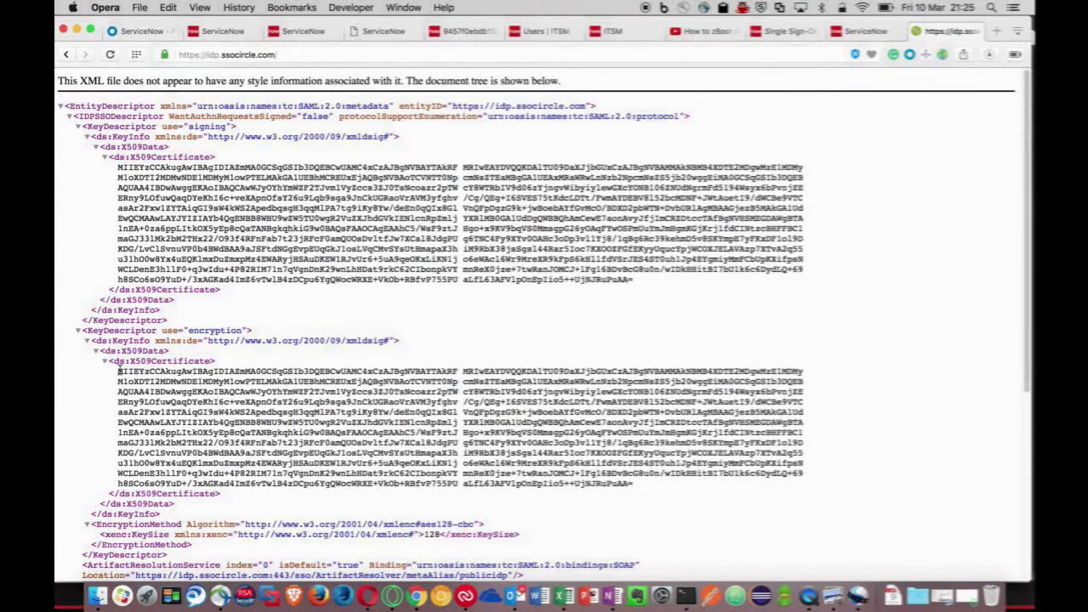
left_click_drag(119, 371, 647, 487)
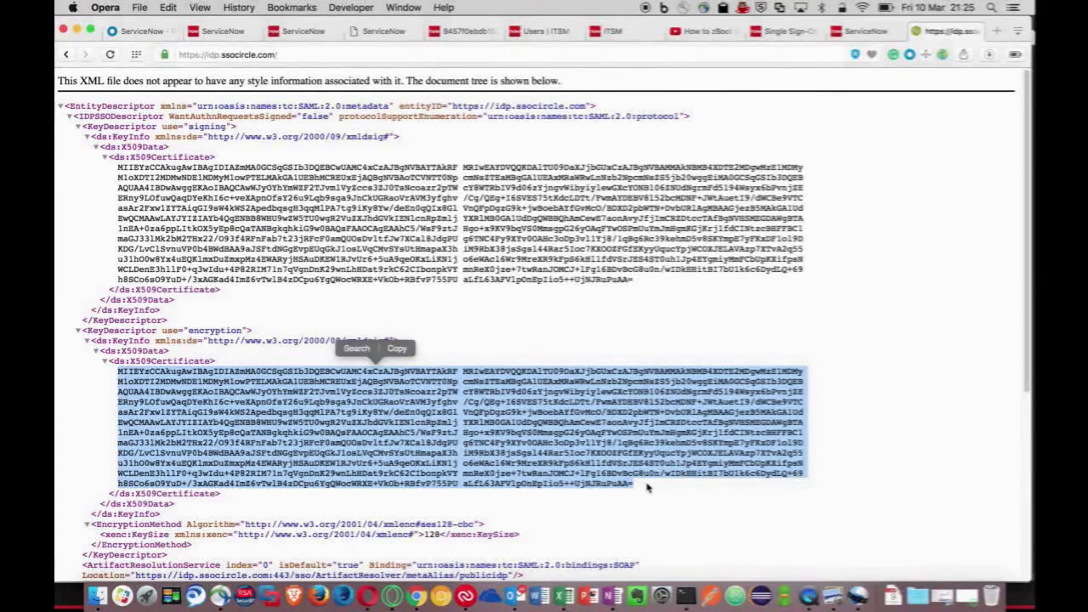
left_click(403, 349)
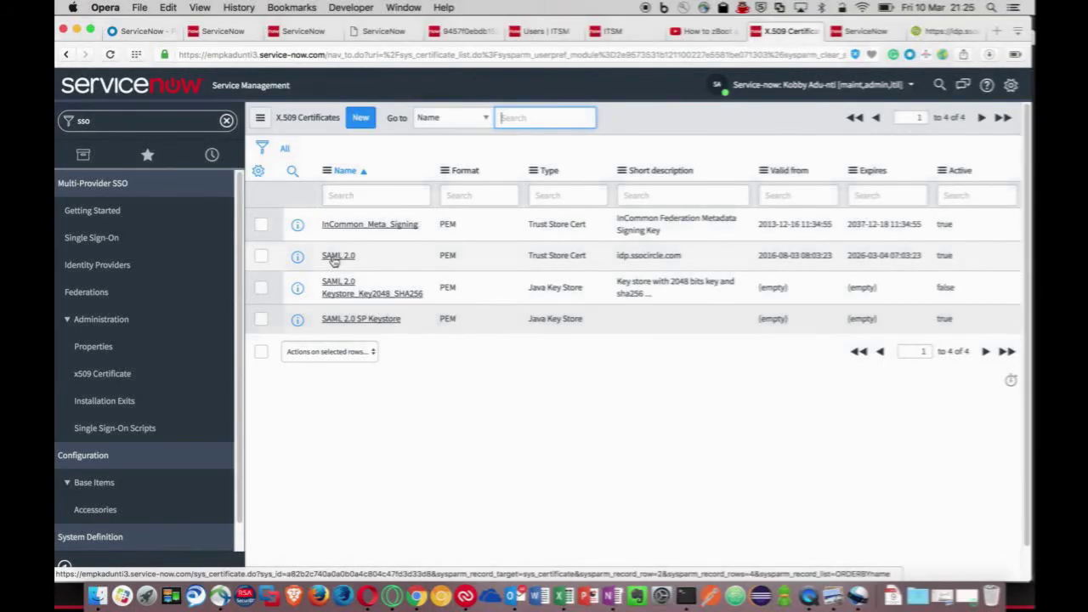
Set InCommon_Meta_Signing and SAML 2.0 SP Keystore certificates to inactive.
double_click(961, 227)
left_click(957, 225)
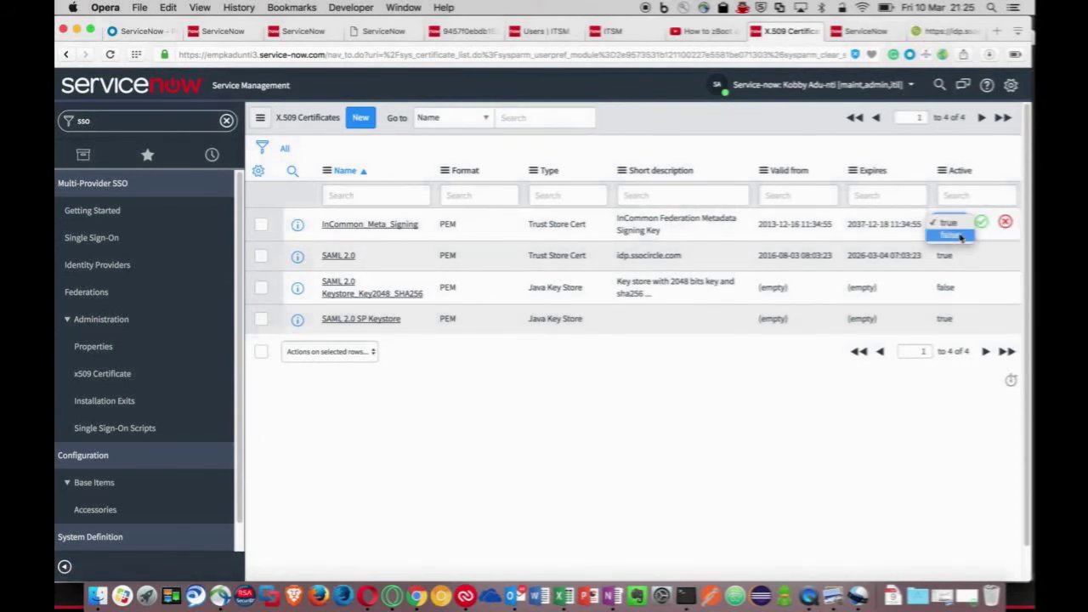
left_click(960, 236)
left_click(961, 322)
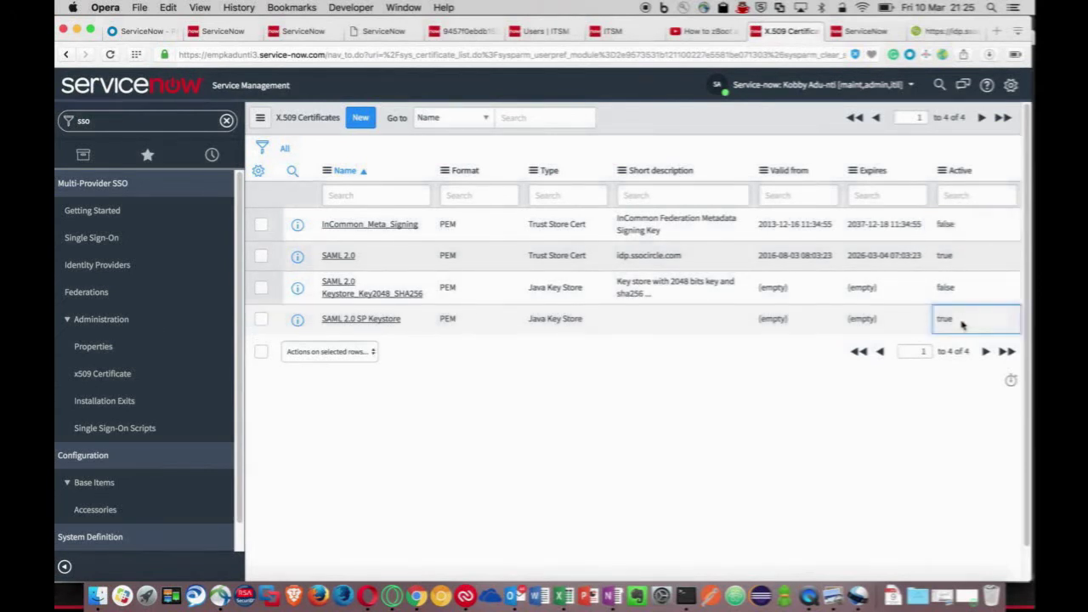
double_click(961, 321)
left_click(960, 319)
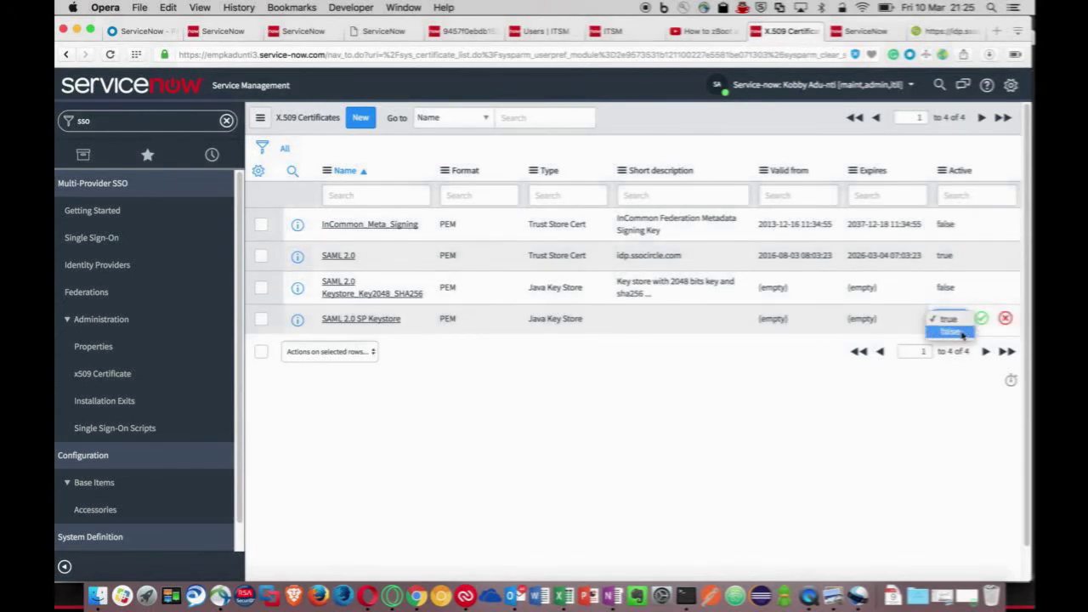
left_click(962, 331)
left_click(980, 318)
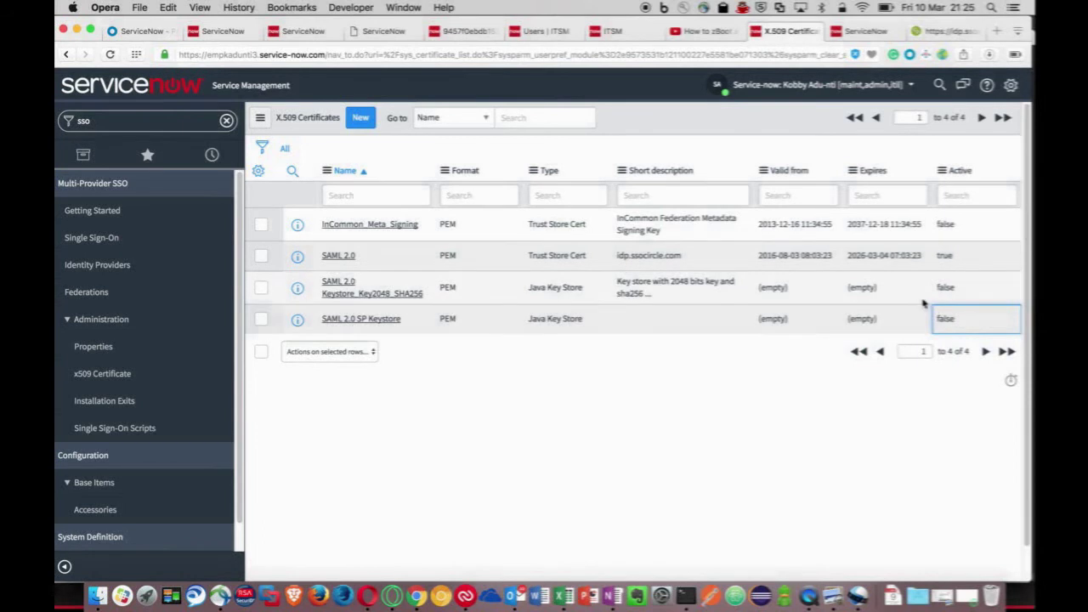
Review the pasted PEM text in the SAML 2.0 certificate record and update it.
left_click(338, 257)
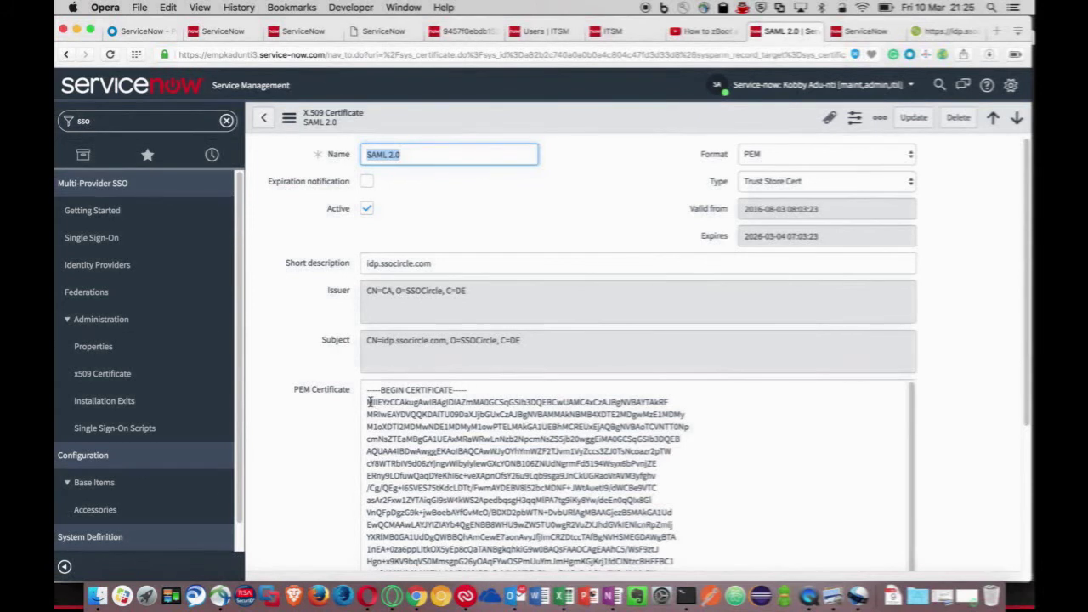
left_click_drag(368, 402, 460, 599)
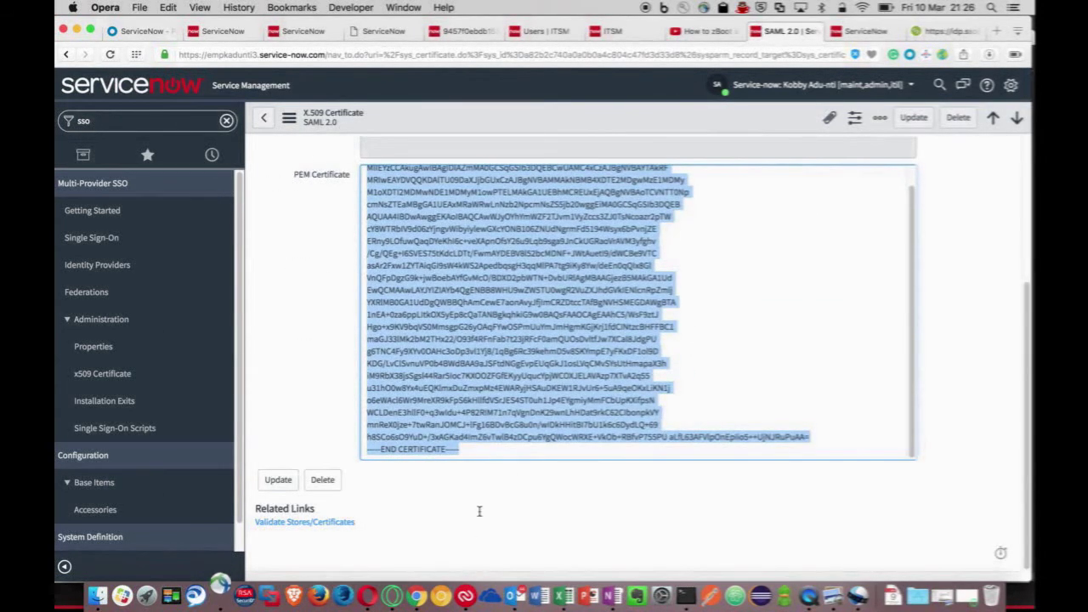
left_click_drag(584, 463, 892, 440)
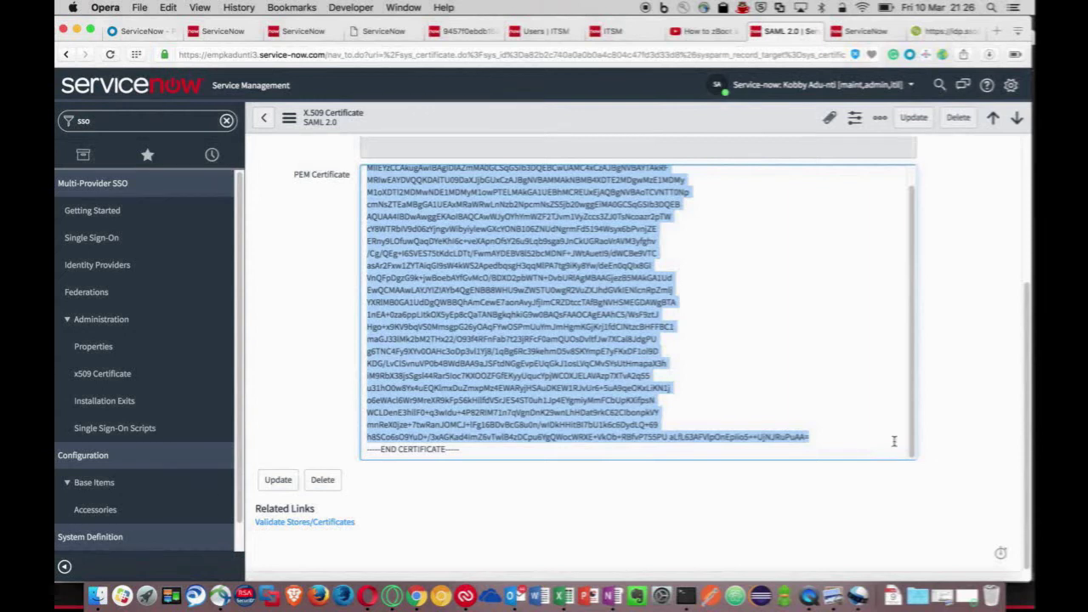
left_click(894, 441)
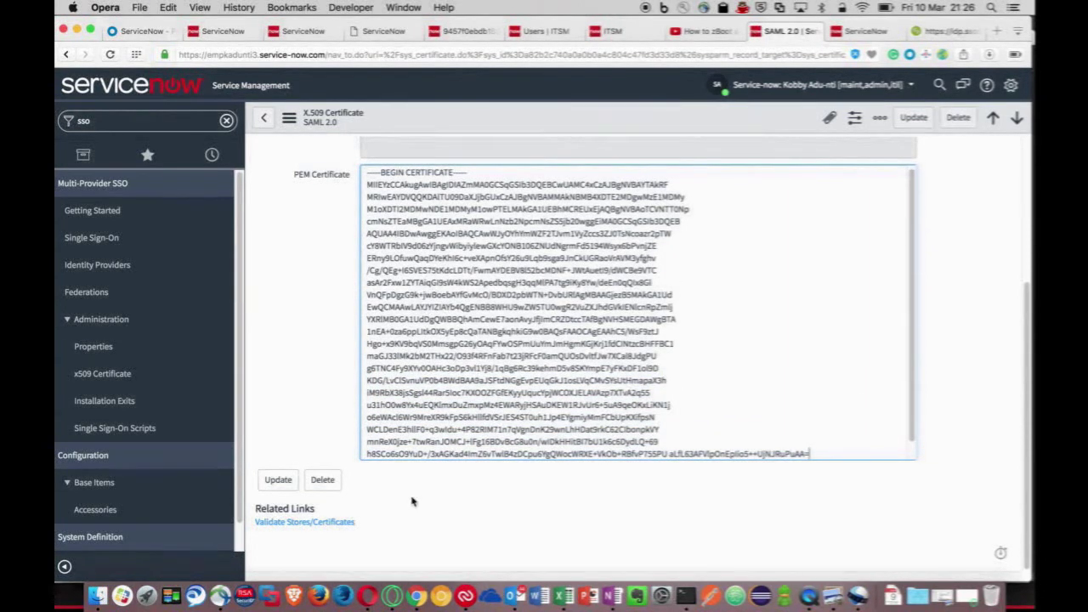
left_click(277, 481)
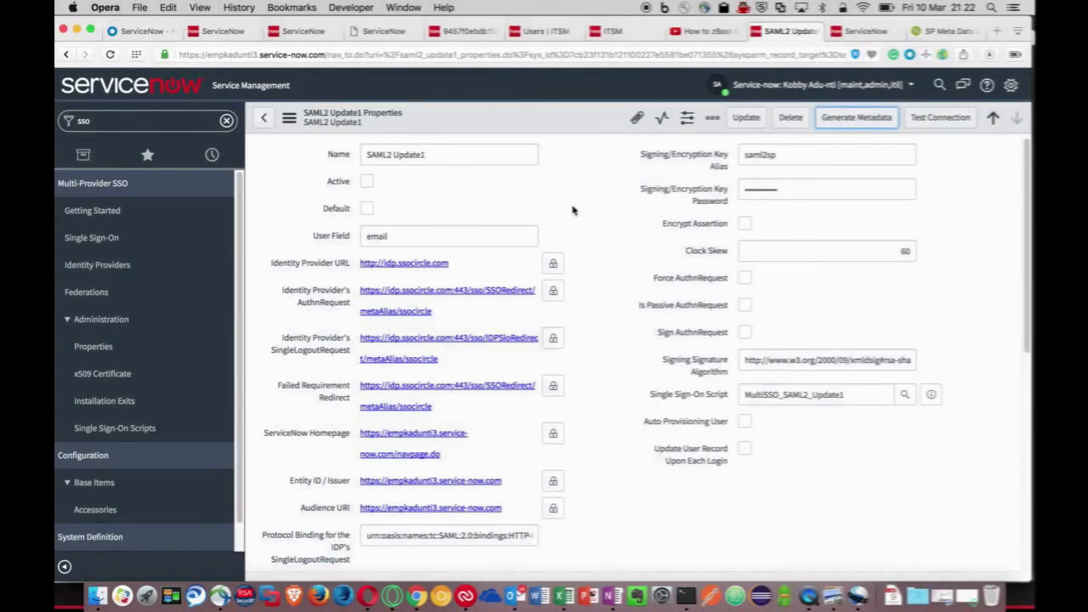
Enable multiple provider SSO with email as the user identification field and save the properties.
left_click(141, 354)
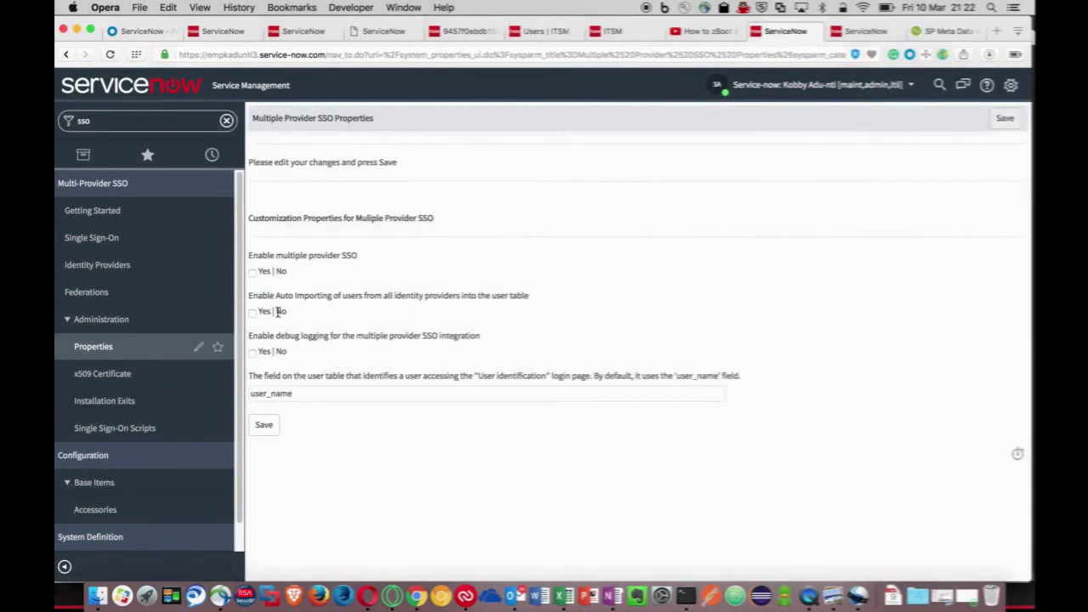
left_click(254, 273)
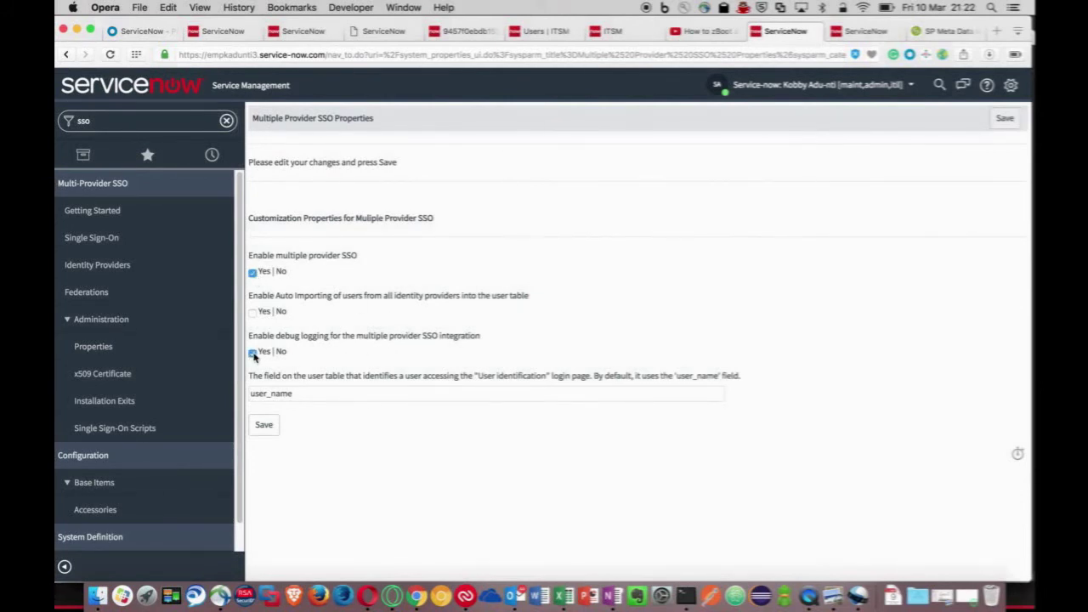
double_click(294, 392)
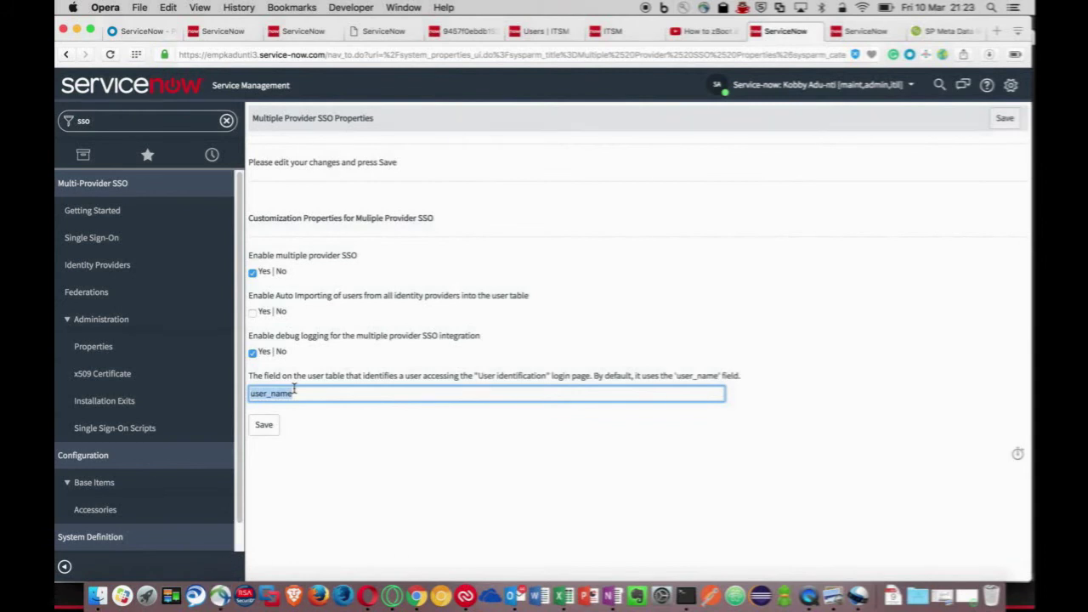
type("email")
left_click(263, 429)
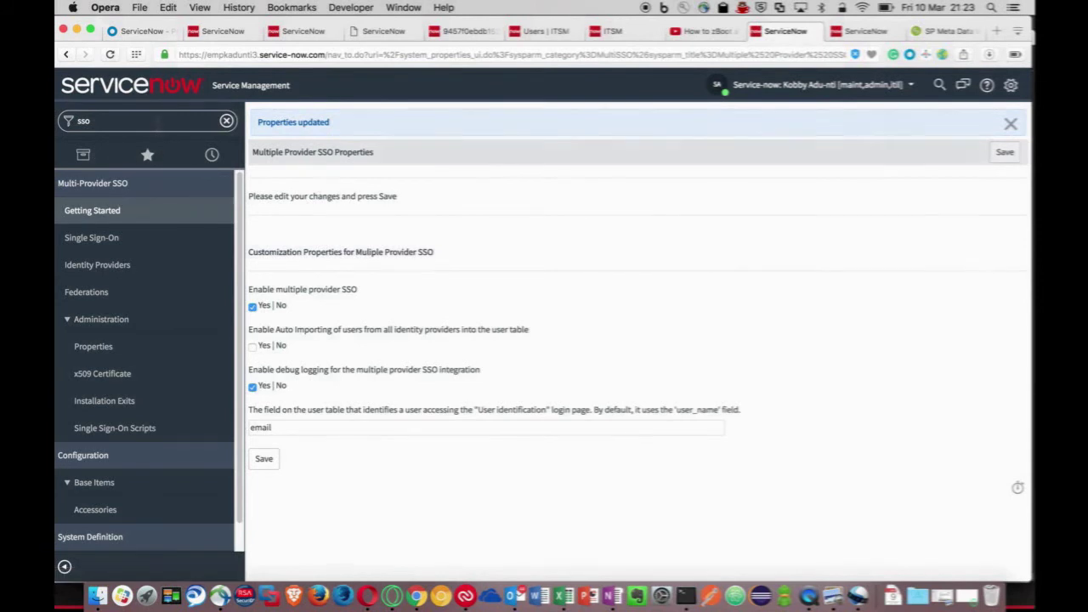
Filter the application navigator for 'sso'.
left_click(158, 120)
key("BackSpace")
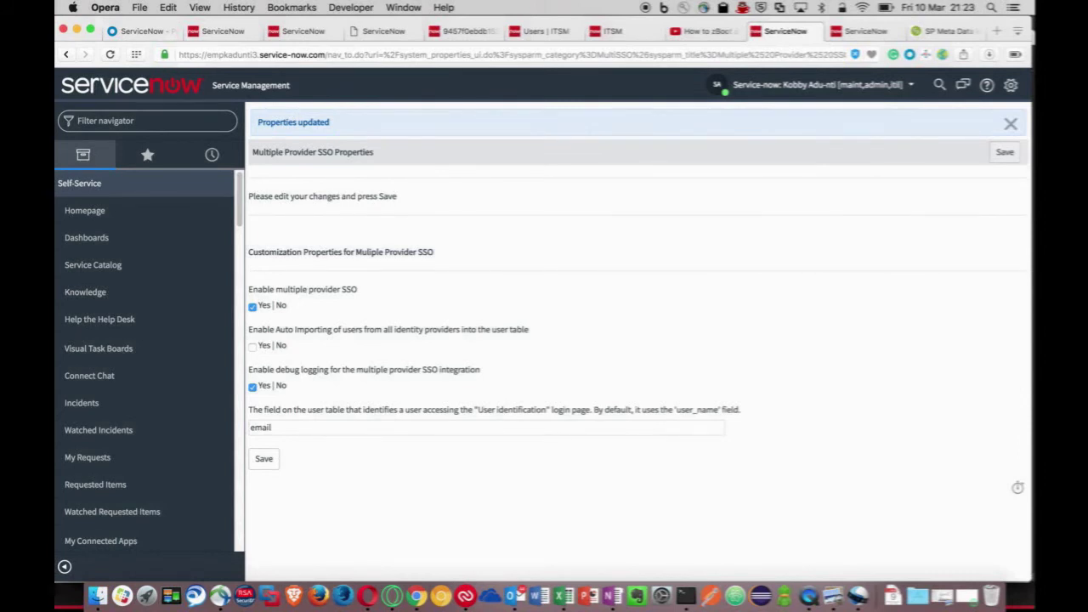
type("sso")
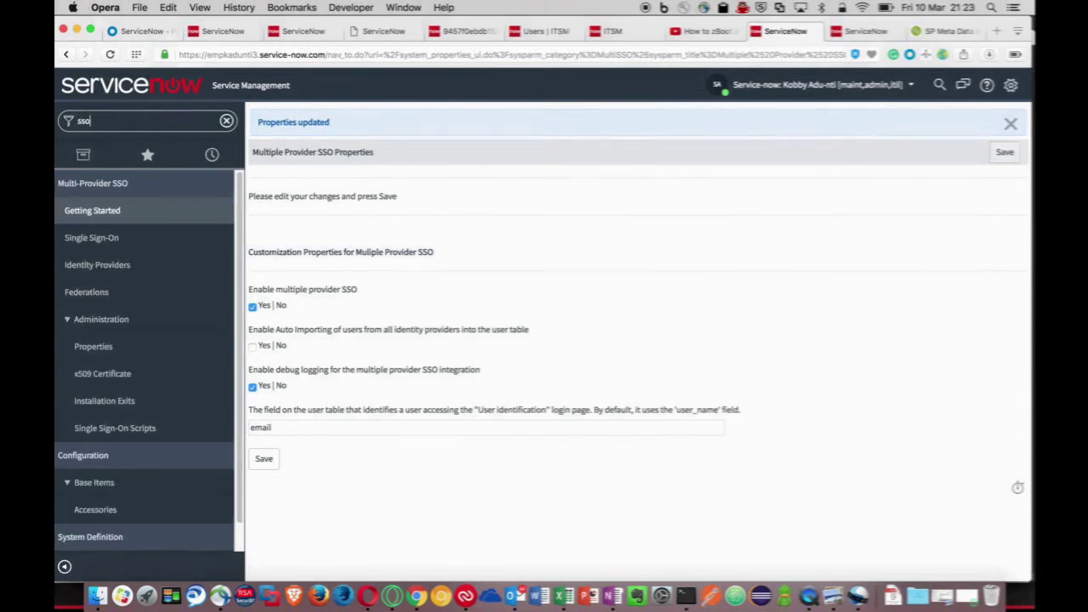
Make the SAML2 Update1 identity provider active and primary and save it.
left_click(105, 244)
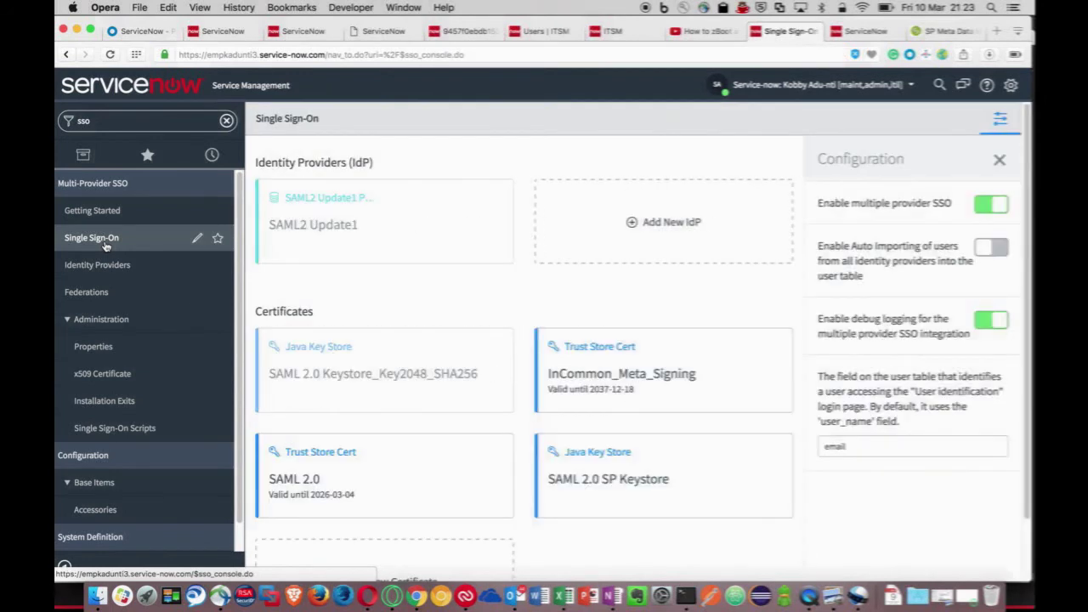
left_click(321, 222)
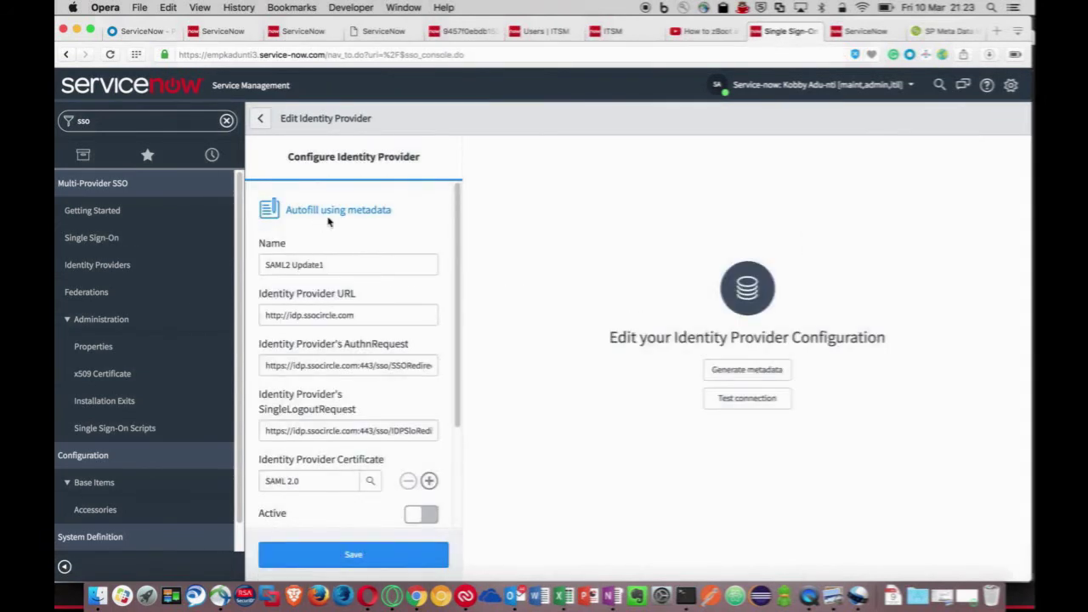
scroll(417, 291, "down", 4)
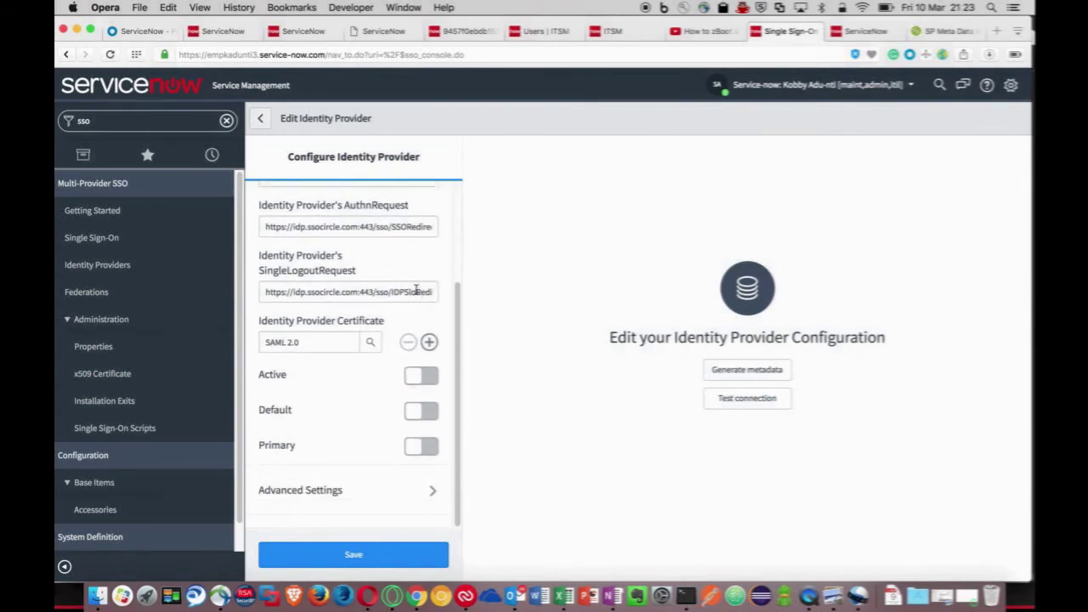
left_click(419, 377)
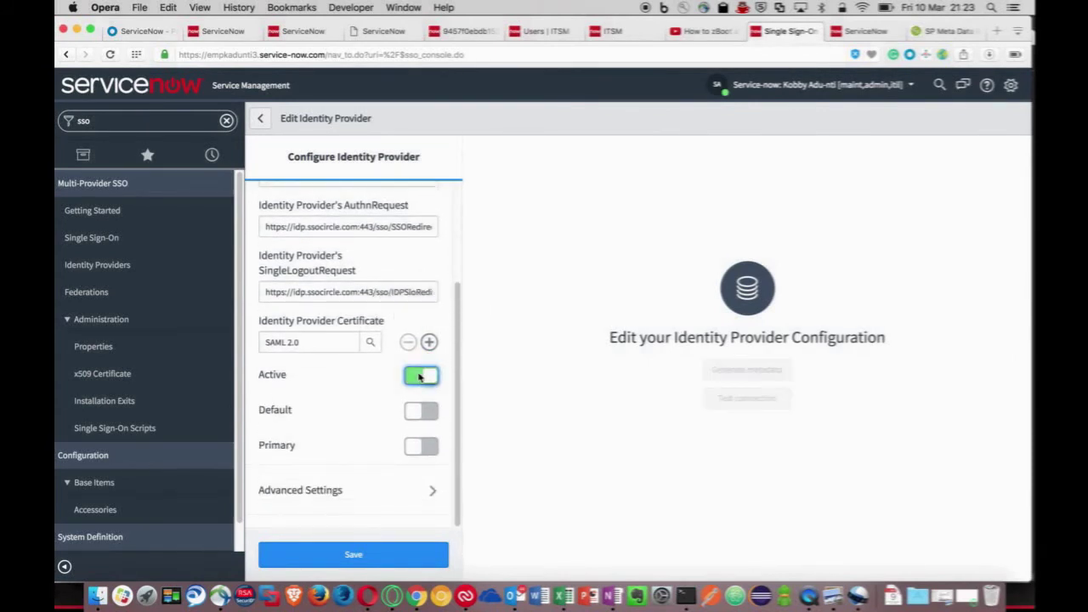
left_click(420, 450)
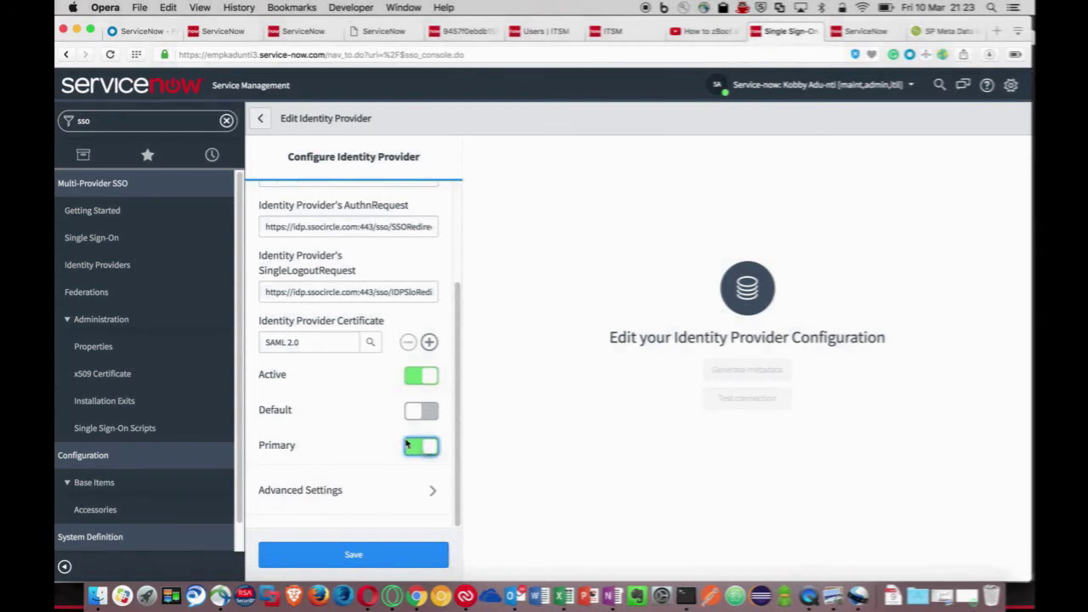
scroll(386, 414, "down", 1)
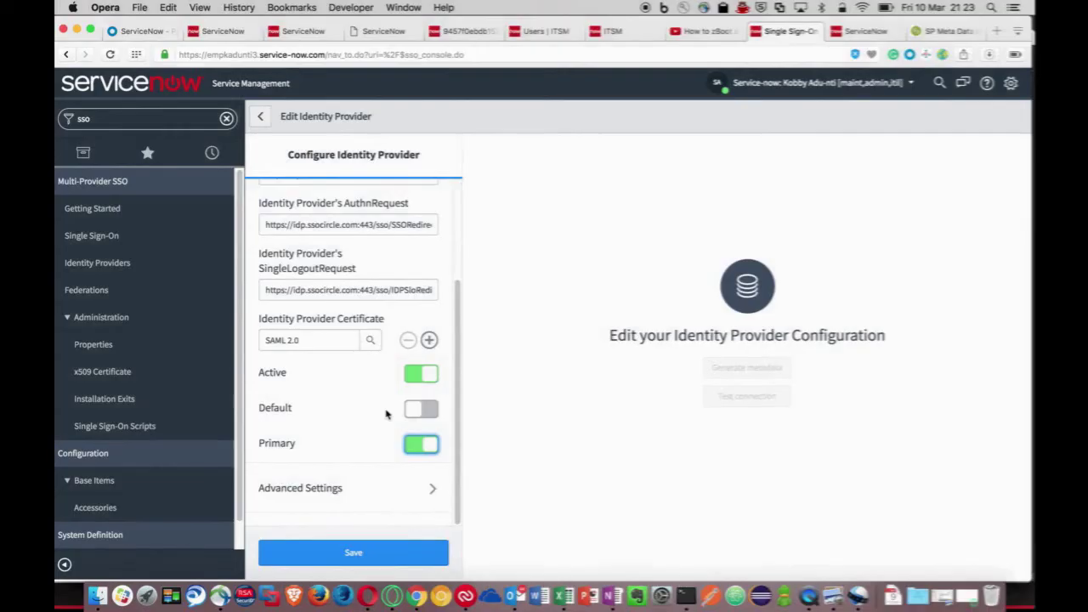
left_click(405, 558)
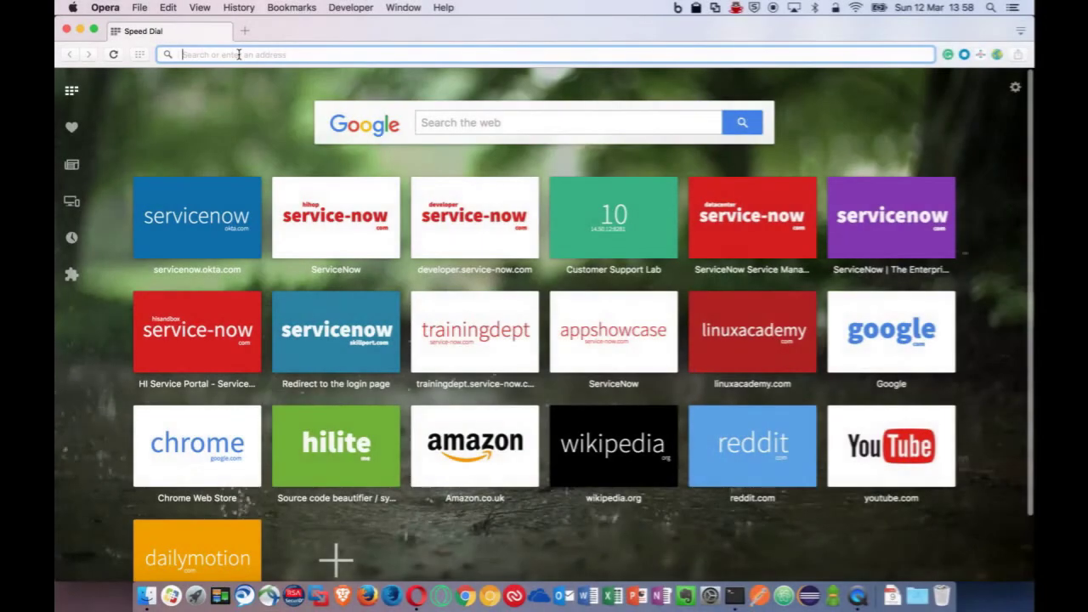
Load empkadunti3.service-now.com in Opera to test the SSO login.
type("e")
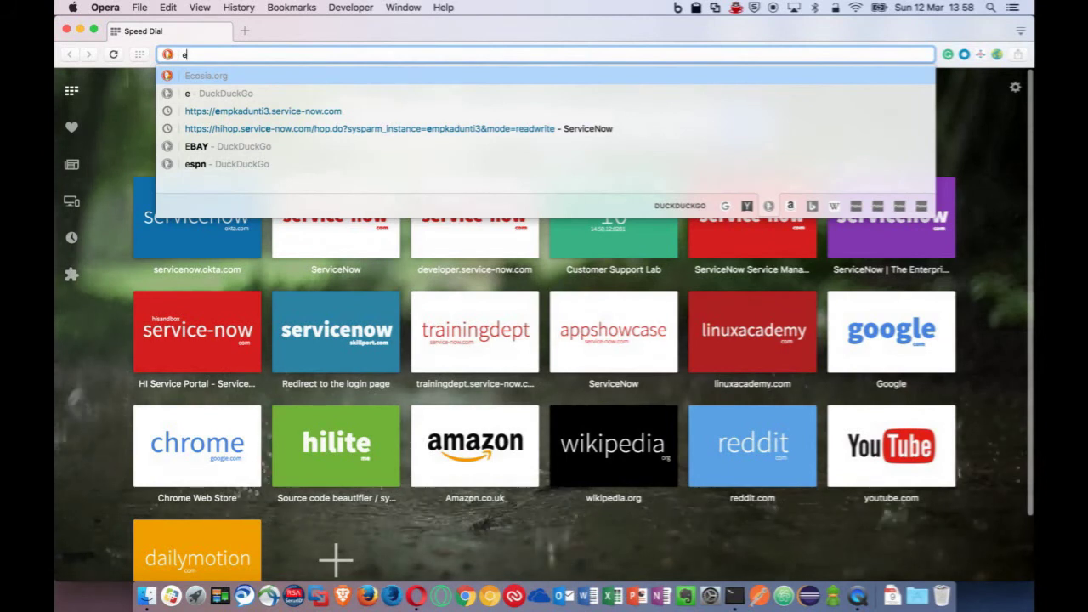
type("mpk")
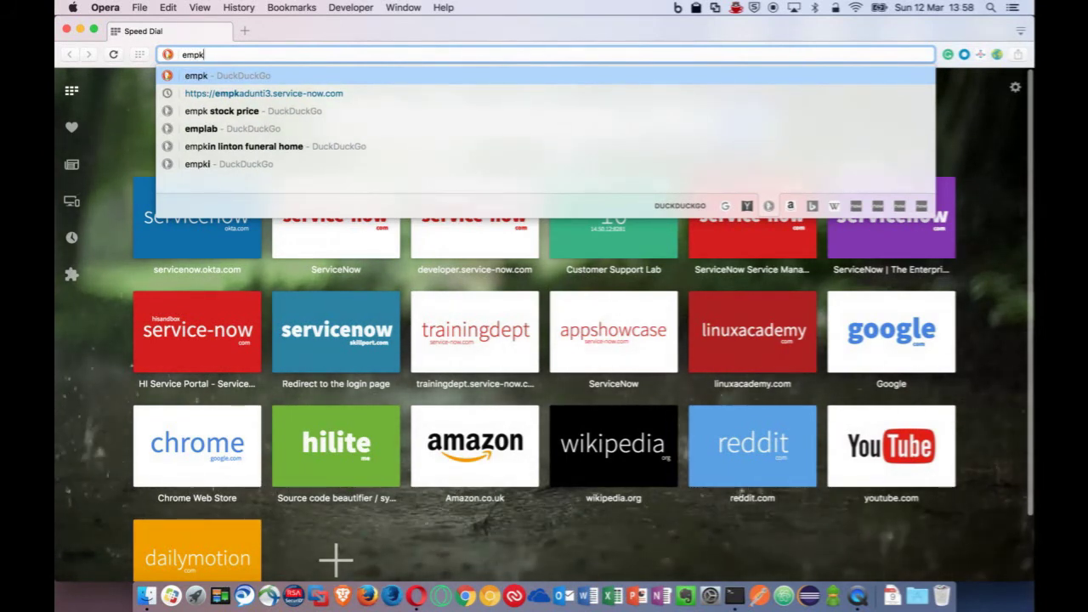
left_click(246, 94)
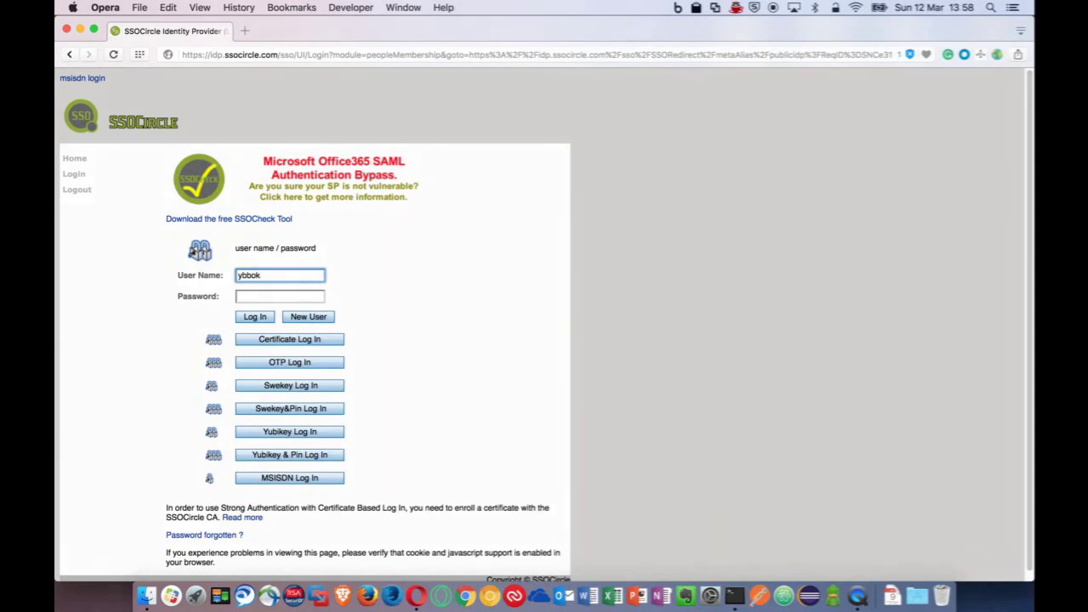
Submit the SSOCircle login and tick three store-front images in the reCAPTCHA challenge.
key("Tab")
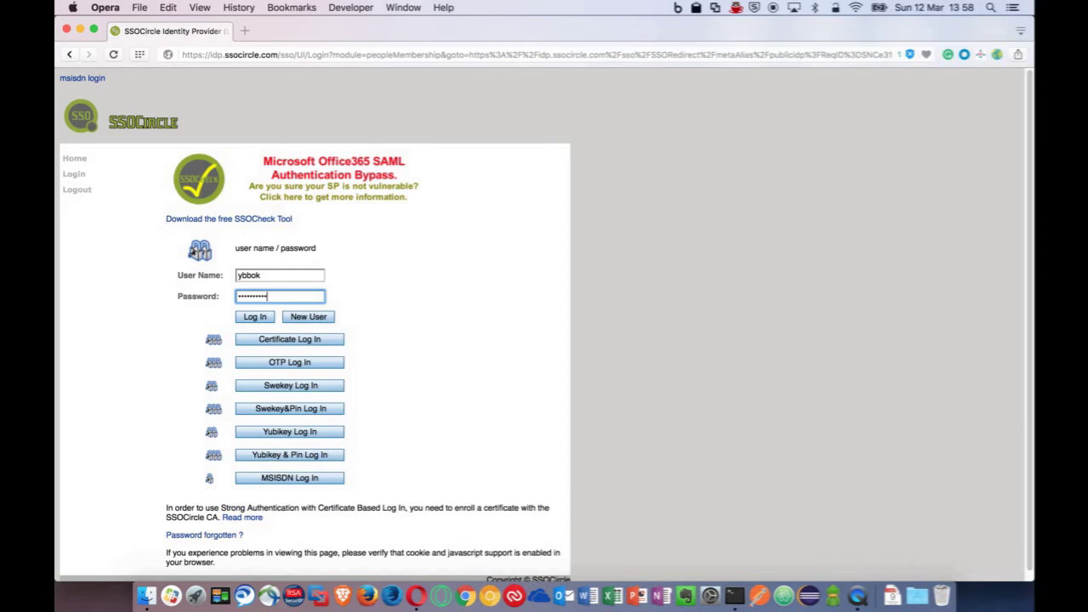
key("Return")
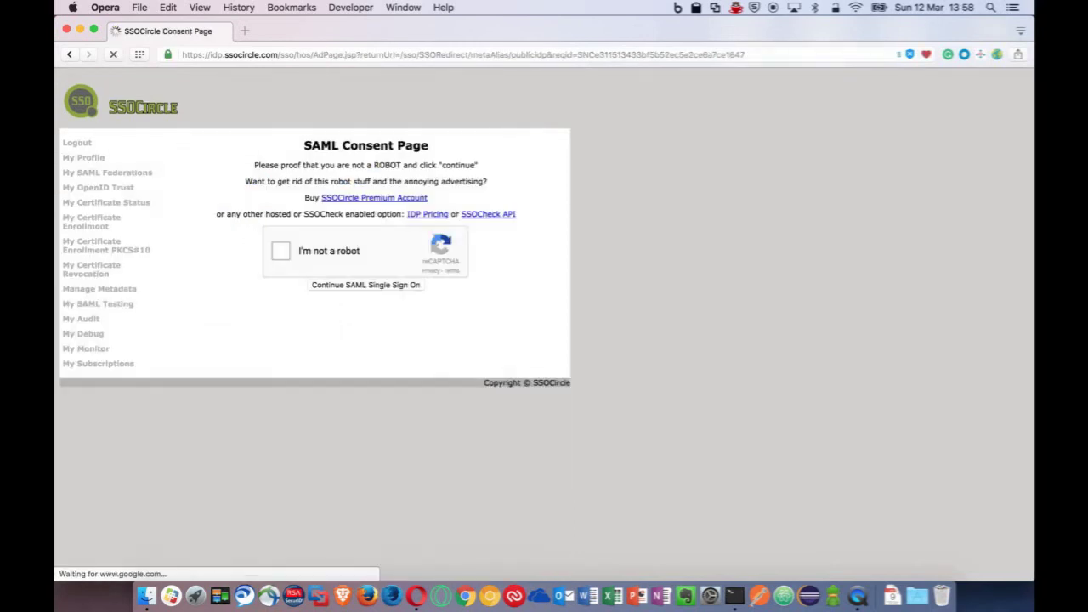
left_click(280, 251)
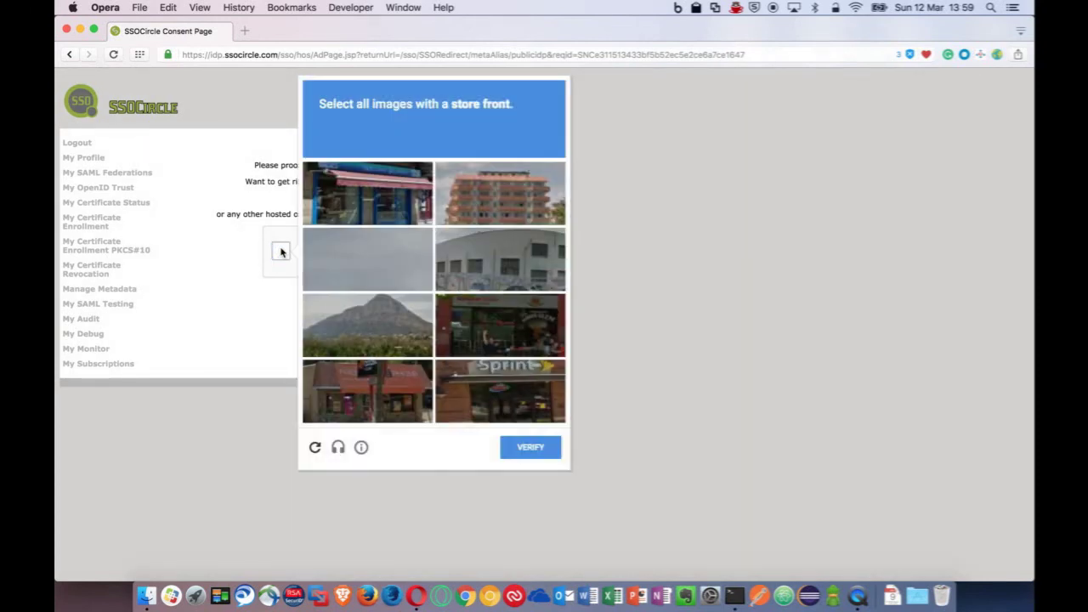
left_click(380, 186)
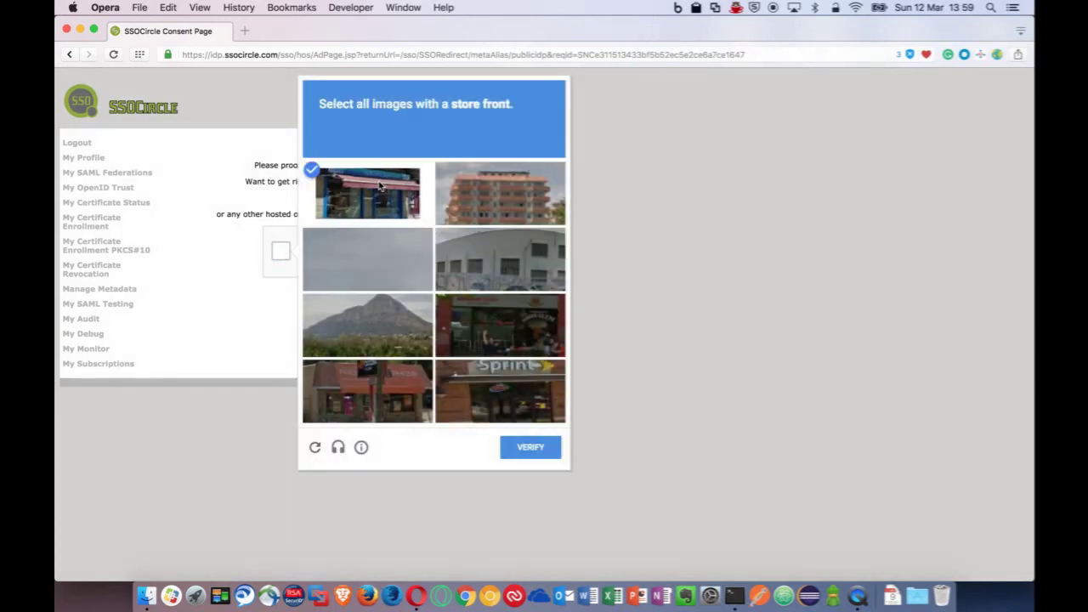
left_click(476, 388)
left_click(403, 397)
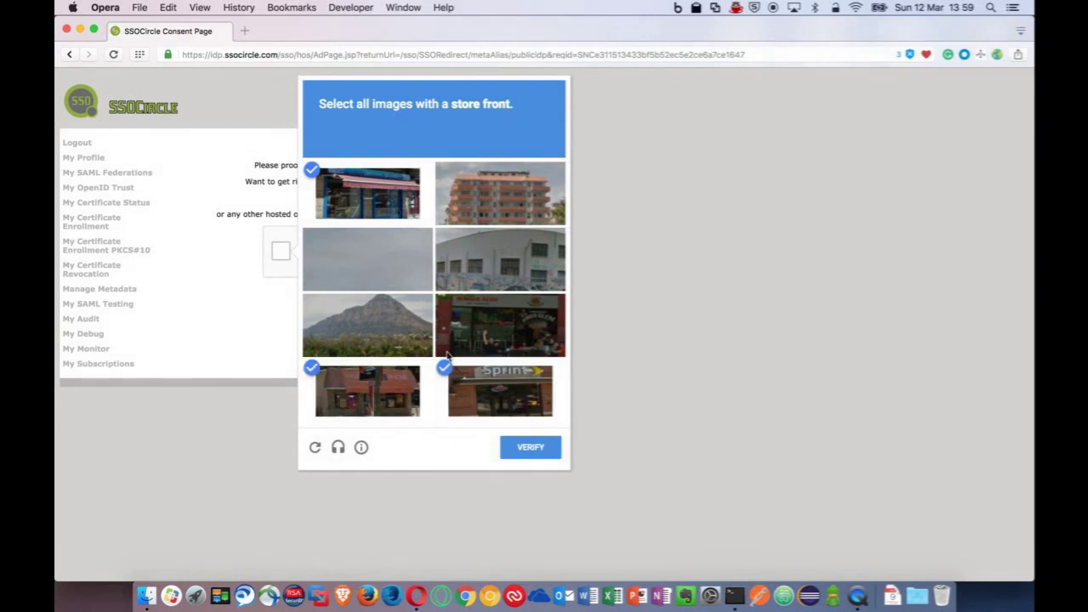